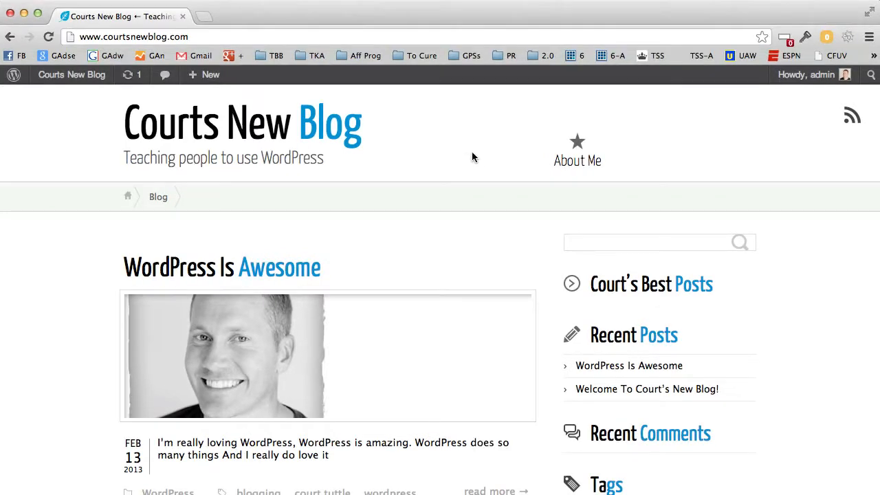
{"action": "scroll", "coordinate": [474, 157], "scroll_direction": "down", "scroll_amount": 5}
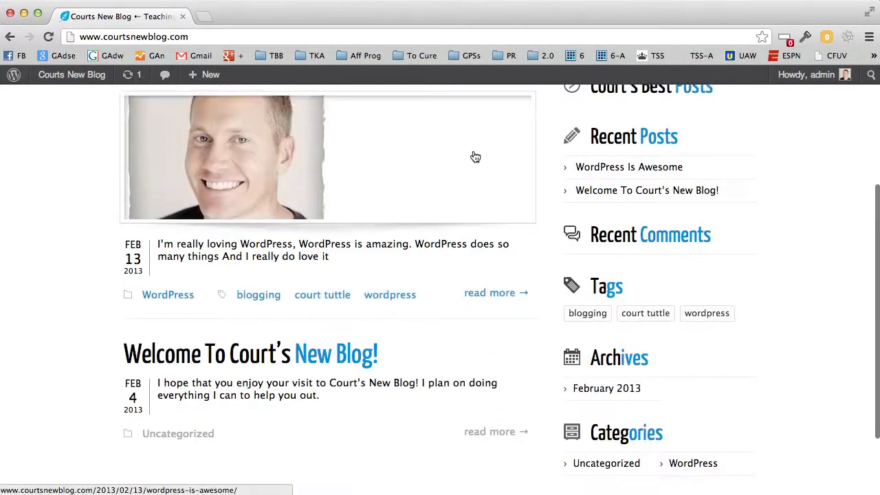
{"action": "scroll", "coordinate": [473, 157], "scroll_direction": "up", "scroll_amount": 5}
{"action": "left_click", "coordinate": [225, 36]}
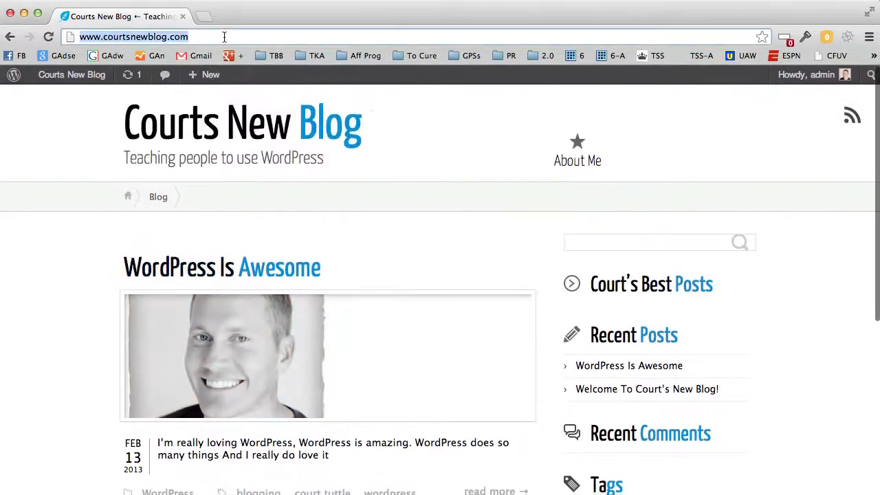
{"action": "left_click", "coordinate": [227, 37]}
{"action": "type", "text": "/wp"}
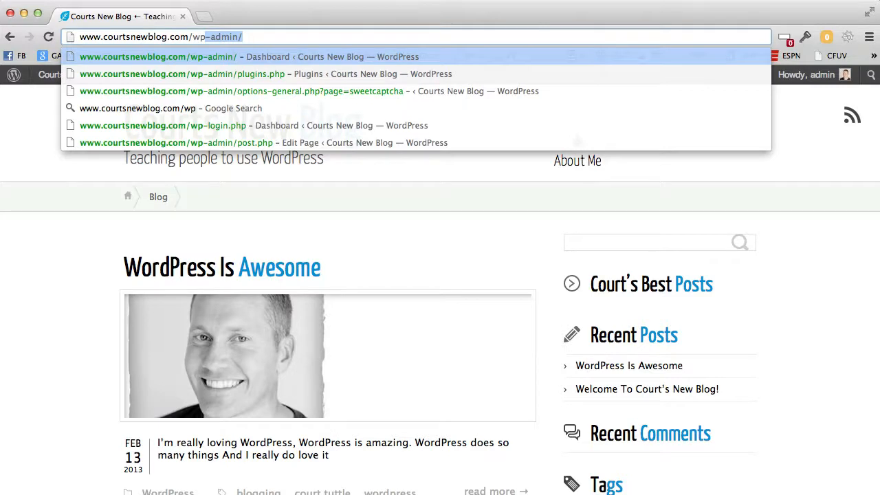
{"action": "key", "text": "Return"}
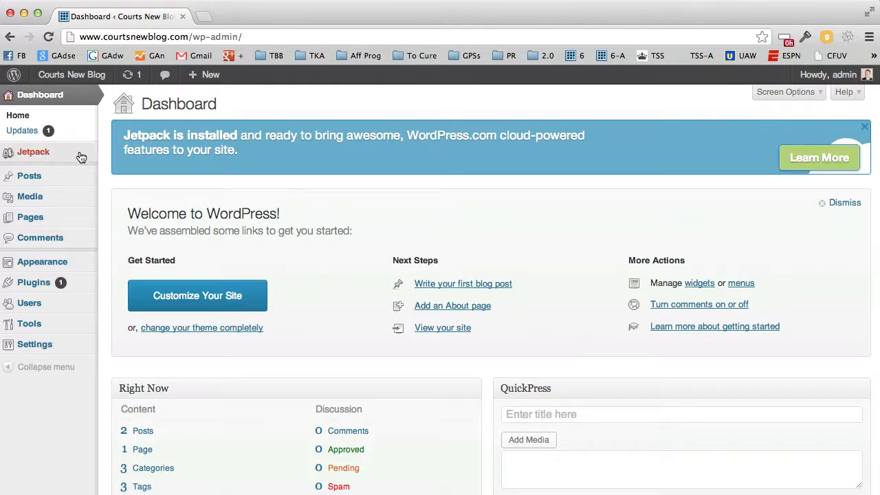
Open the General settings and review the Site Title and Tagline values.
{"action": "left_click", "coordinate": [34, 350]}
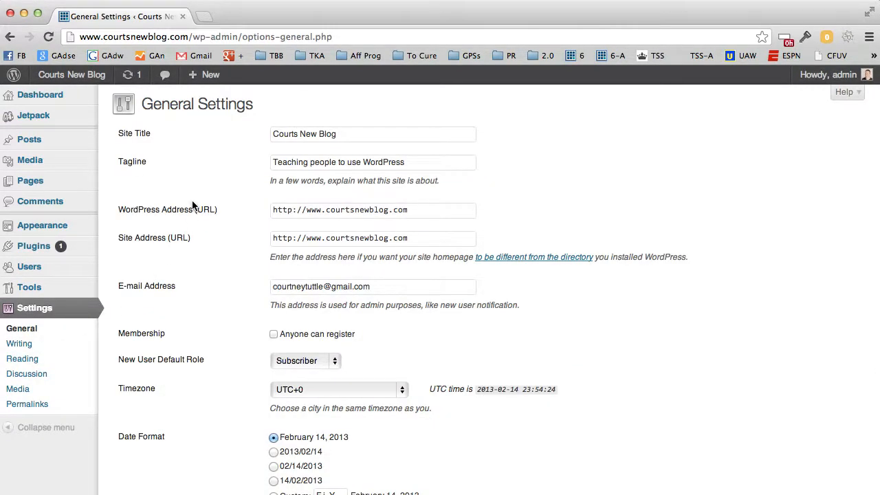
{"action": "scroll", "coordinate": [194, 204], "scroll_direction": "down", "scroll_amount": 5}
{"action": "scroll", "coordinate": [195, 204], "scroll_direction": "up", "scroll_amount": 6}
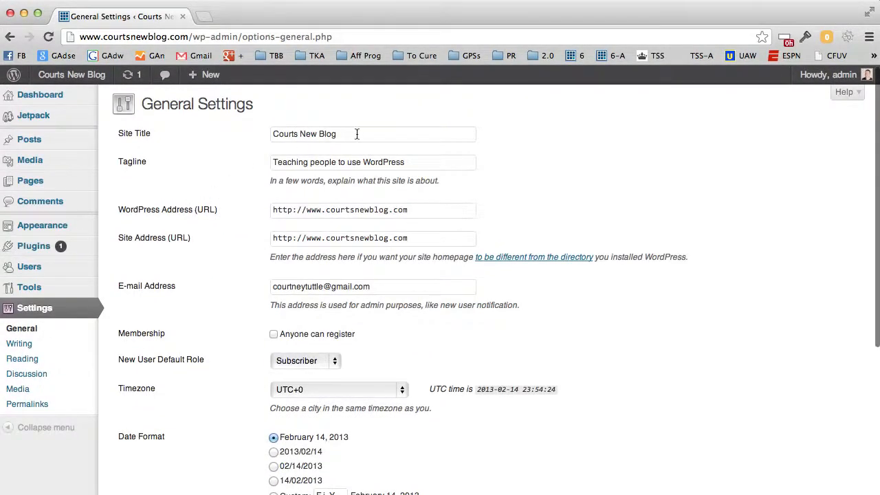
{"action": "left_click_drag", "start_coordinate": [349, 134], "coordinate": [262, 136]}
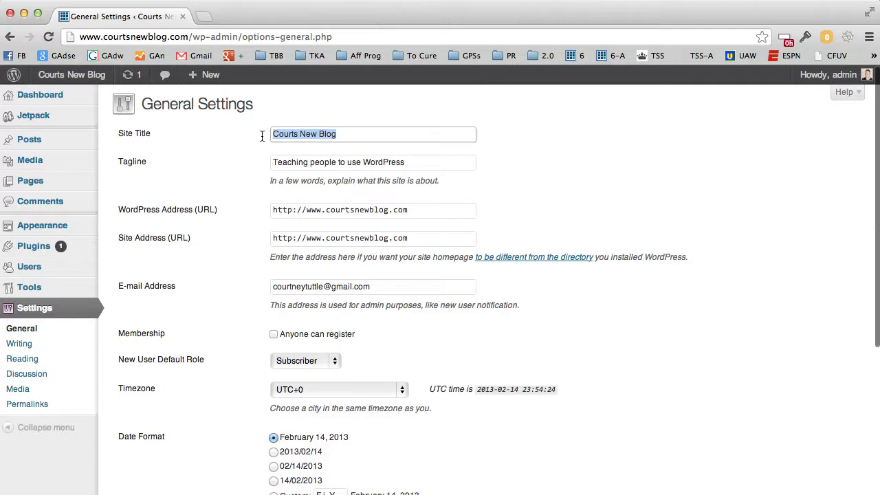
{"action": "left_click", "coordinate": [257, 135]}
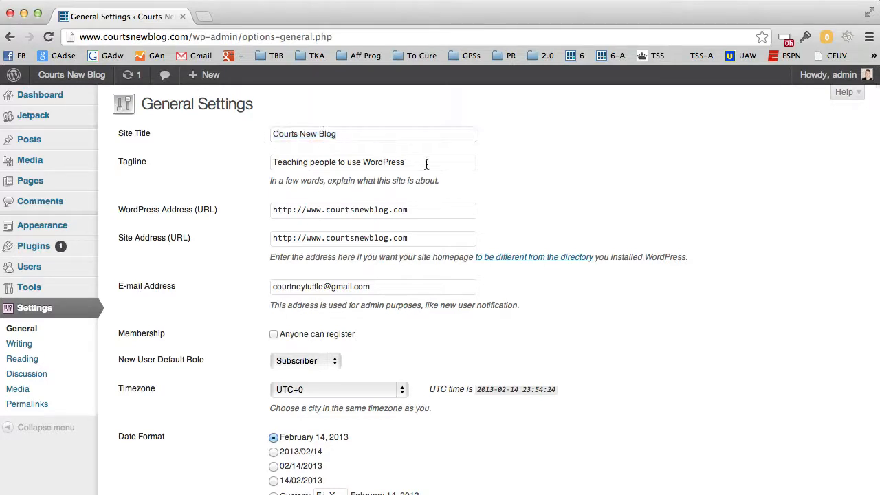
{"action": "left_click_drag", "start_coordinate": [425, 163], "coordinate": [251, 165]}
{"action": "left_click", "coordinate": [251, 167]}
Open the Writing settings and examine the formatting, Post via e-mail and Update Services options, including the ping service address.
{"action": "left_click", "coordinate": [25, 348]}
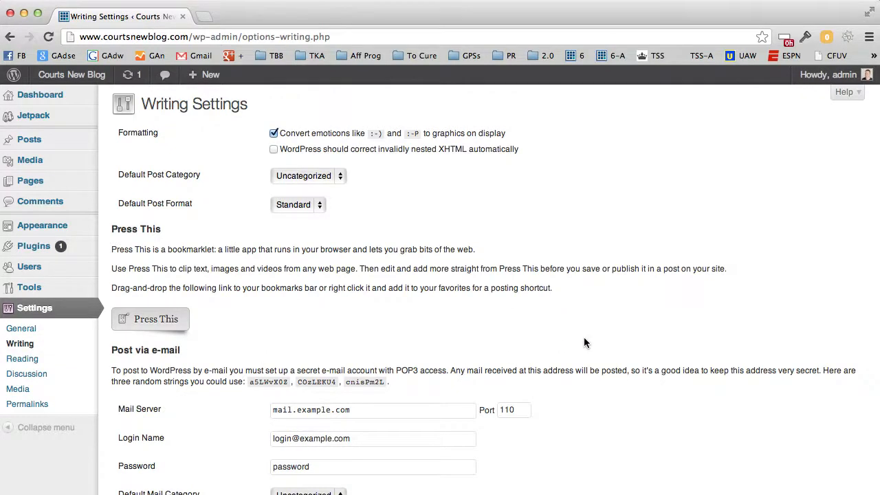
{"action": "scroll", "coordinate": [585, 342], "scroll_direction": "down", "scroll_amount": 5}
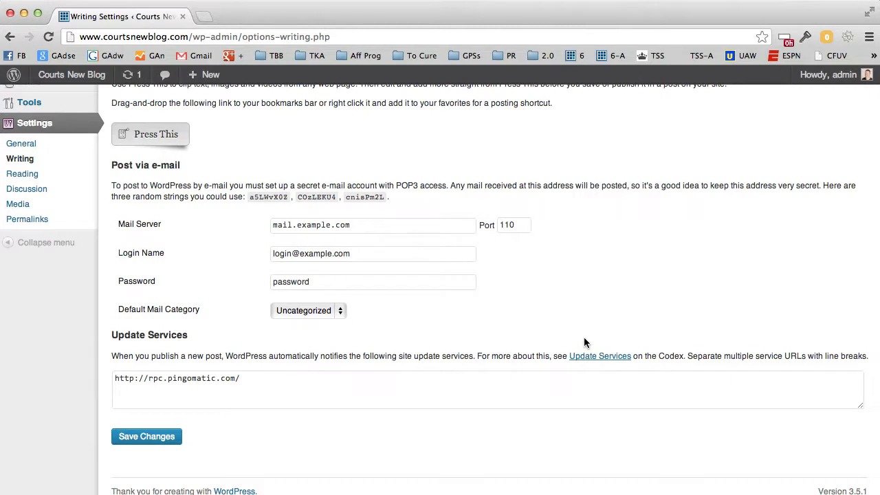
{"action": "left_click_drag", "start_coordinate": [247, 379], "coordinate": [104, 380]}
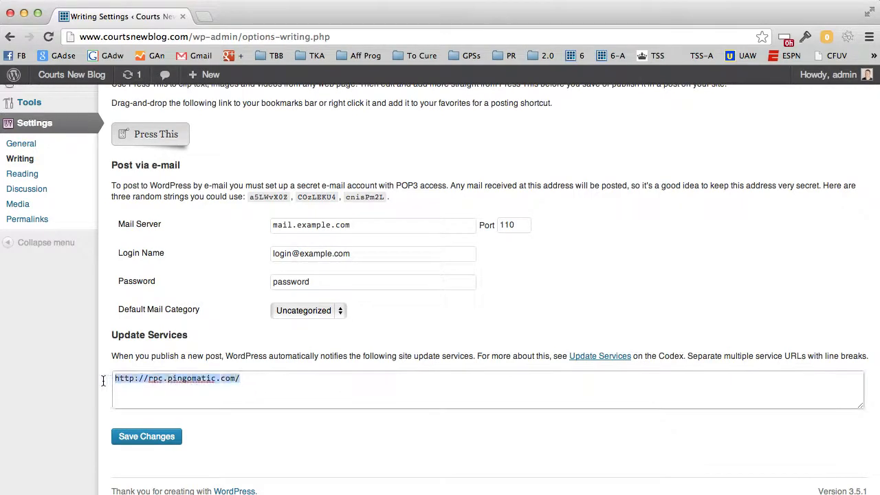
{"action": "left_click", "coordinate": [246, 378]}
{"action": "scroll", "coordinate": [468, 386], "scroll_direction": "up", "scroll_amount": 5}
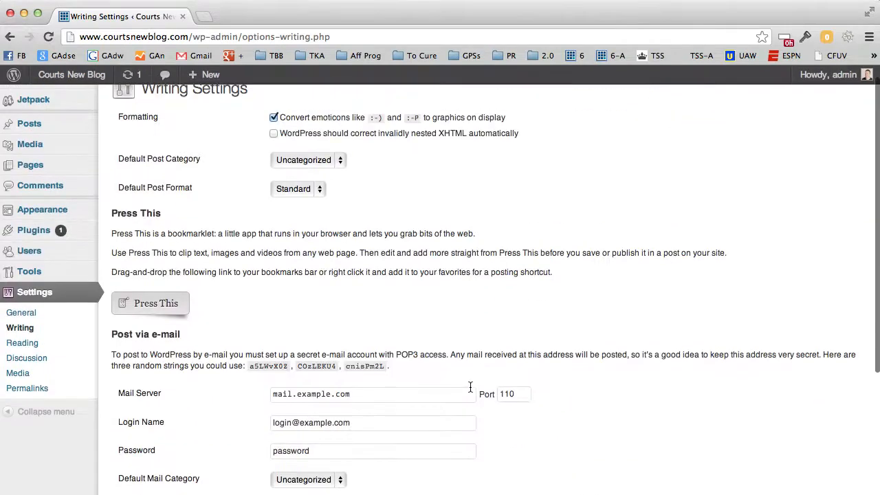
{"action": "scroll", "coordinate": [470, 386], "scroll_direction": "down", "scroll_amount": 3}
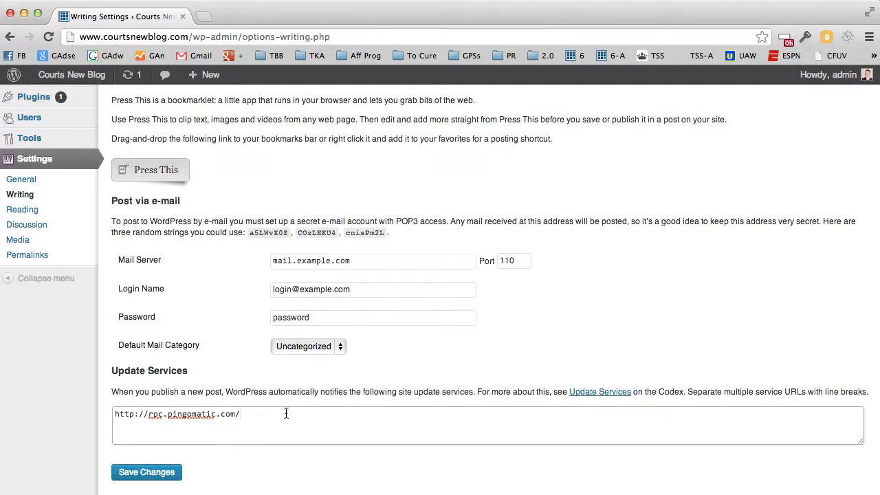
{"action": "scroll", "coordinate": [286, 413], "scroll_direction": "up", "scroll_amount": 4}
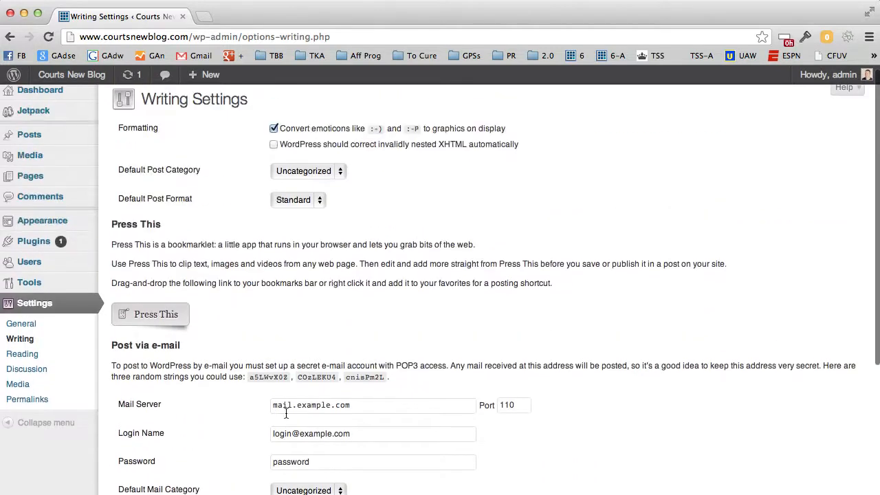
{"action": "scroll", "coordinate": [286, 414], "scroll_direction": "up", "scroll_amount": 1}
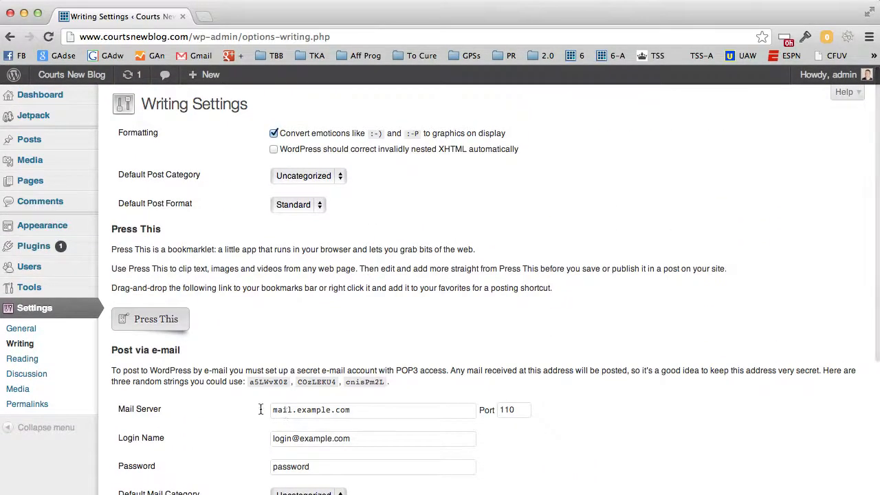
Open the Reading settings, and view the blog's front page in a new tab to examine its listed posts.
{"action": "left_click", "coordinate": [19, 360]}
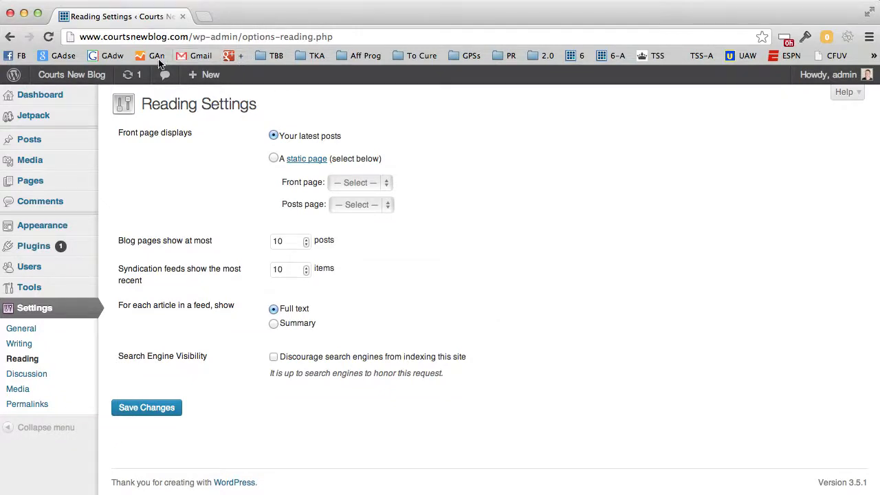
{"action": "mouse_move", "coordinate": [86, 80]}
{"action": "left_click", "coordinate": [69, 100], "text": "super"}
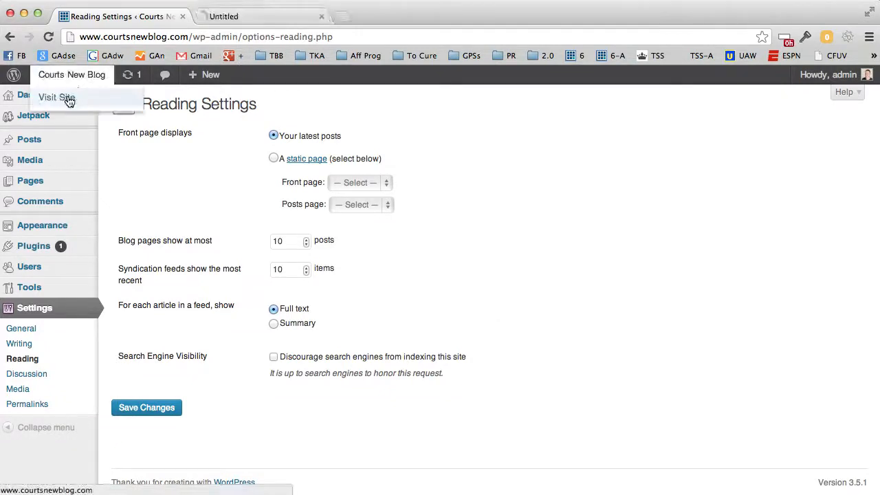
{"action": "left_click", "coordinate": [267, 17]}
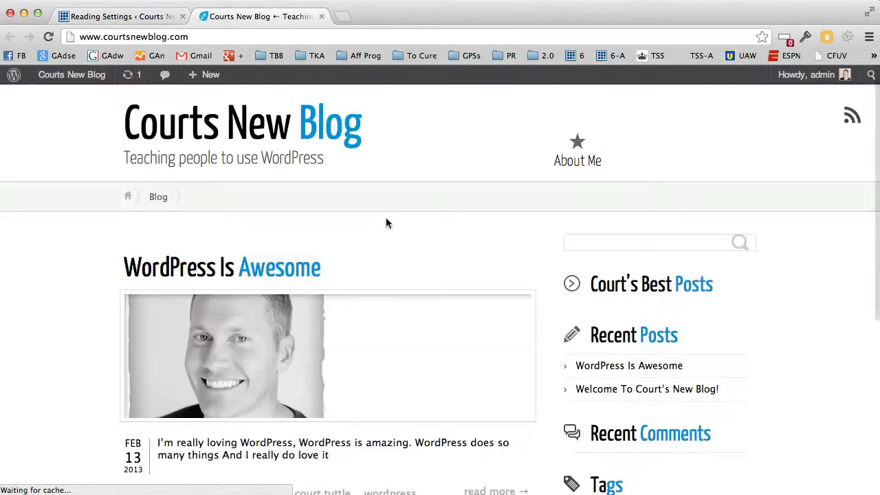
{"action": "scroll", "coordinate": [386, 223], "scroll_direction": "down", "scroll_amount": 5}
{"action": "scroll", "coordinate": [387, 222], "scroll_direction": "up", "scroll_amount": 5}
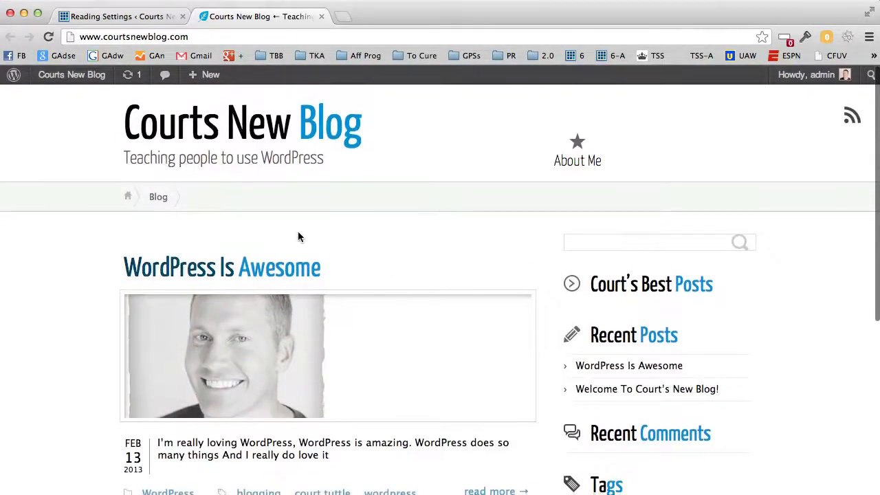
{"action": "scroll", "coordinate": [137, 265], "scroll_direction": "down", "scroll_amount": 5}
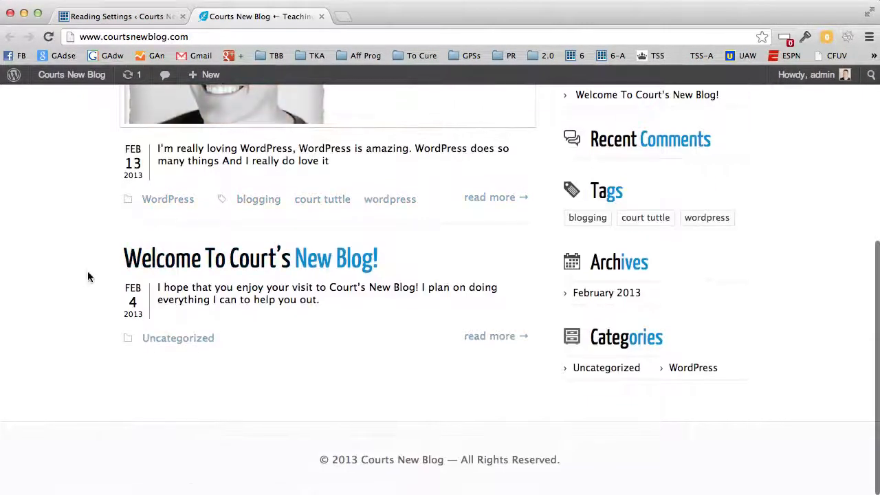
{"action": "scroll", "coordinate": [79, 286], "scroll_direction": "up", "scroll_amount": 3}
{"action": "scroll", "coordinate": [94, 251], "scroll_direction": "up", "scroll_amount": 5}
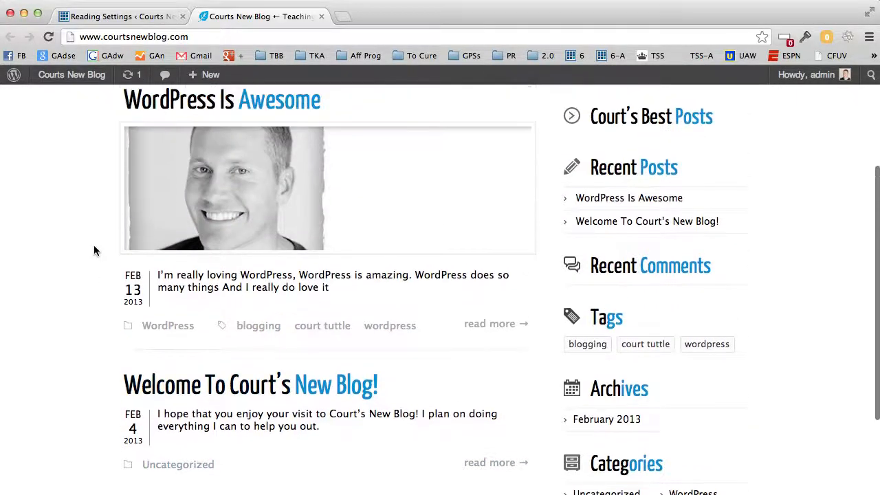
Set the blog pages to show at most 2 posts in the Reading settings and compare with the live front page.
{"action": "left_click", "coordinate": [128, 20]}
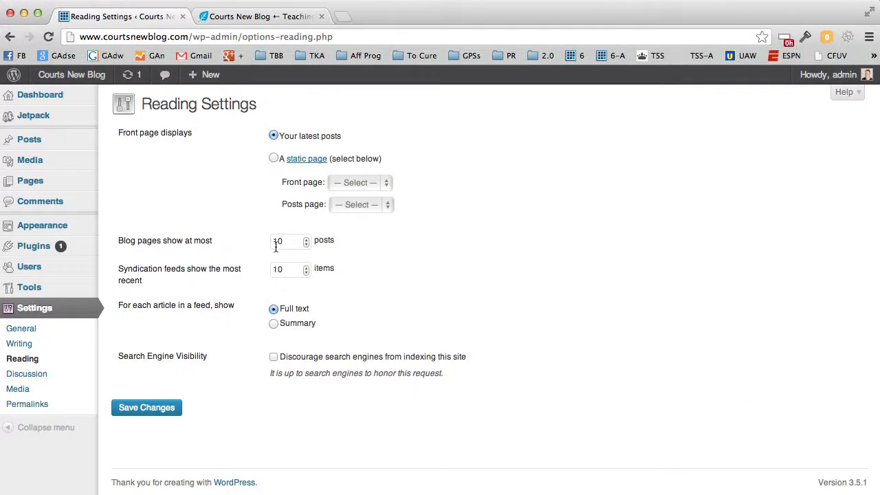
{"action": "left_click", "coordinate": [306, 243]}
{"action": "double_click", "coordinate": [287, 241]}
{"action": "type", "text": "2"}
{"action": "left_click", "coordinate": [282, 15]}
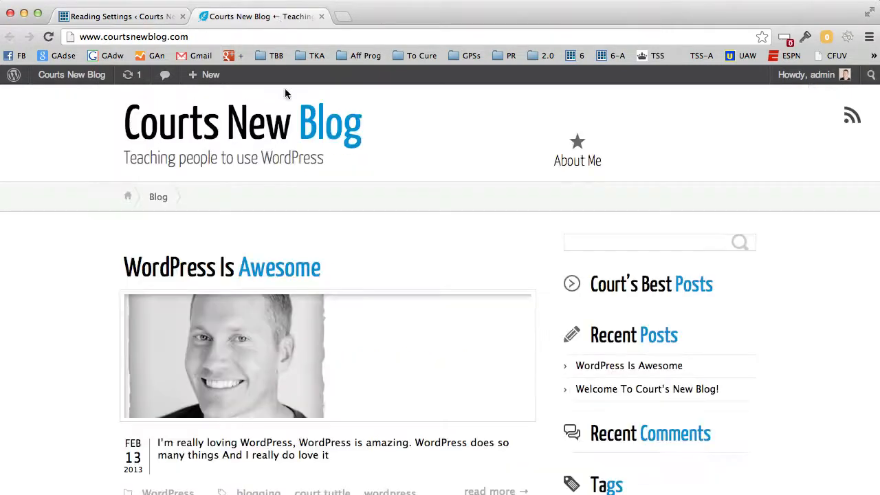
{"action": "scroll", "coordinate": [330, 308], "scroll_direction": "down", "scroll_amount": 5}
{"action": "scroll", "coordinate": [328, 303], "scroll_direction": "up", "scroll_amount": 3}
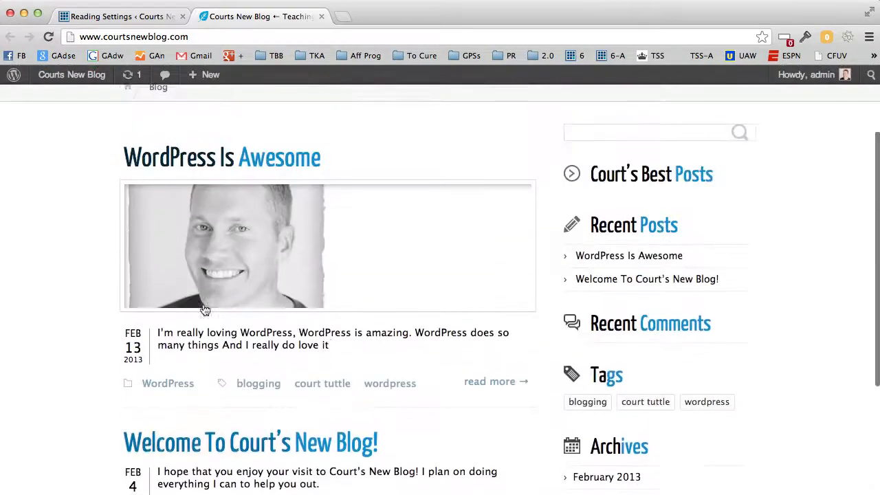
Set the blog pages to show at most 4 posts and save the Reading settings.
{"action": "left_click", "coordinate": [134, 16]}
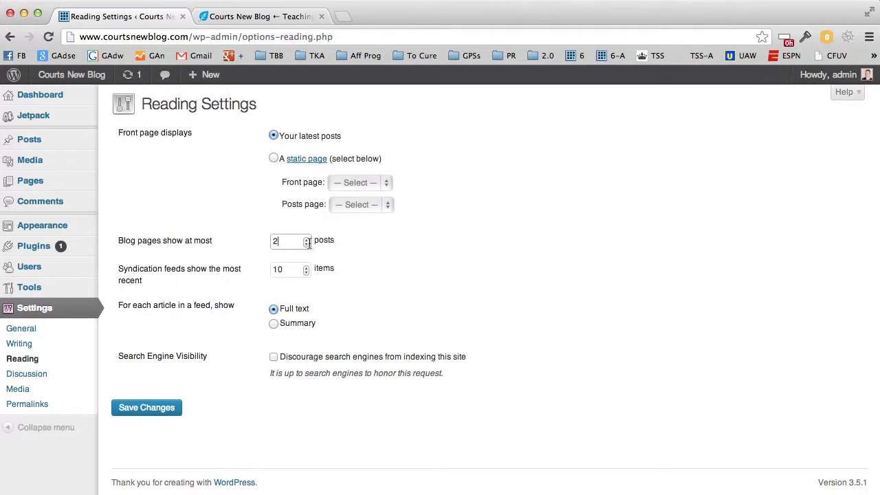
{"action": "left_click_drag", "start_coordinate": [296, 242], "coordinate": [251, 241]}
{"action": "type", "text": "4"}
{"action": "left_click", "coordinate": [245, 245]}
{"action": "left_click", "coordinate": [146, 409]}
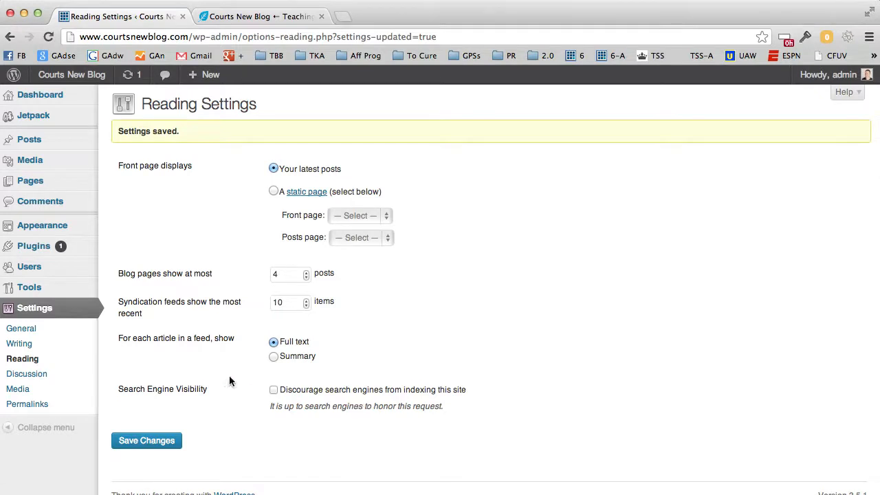
In the Discussion settings, turn off the e-mail notifications for posted comments and for comments held for moderation.
{"action": "scroll", "coordinate": [185, 364], "scroll_direction": "down", "scroll_amount": 1}
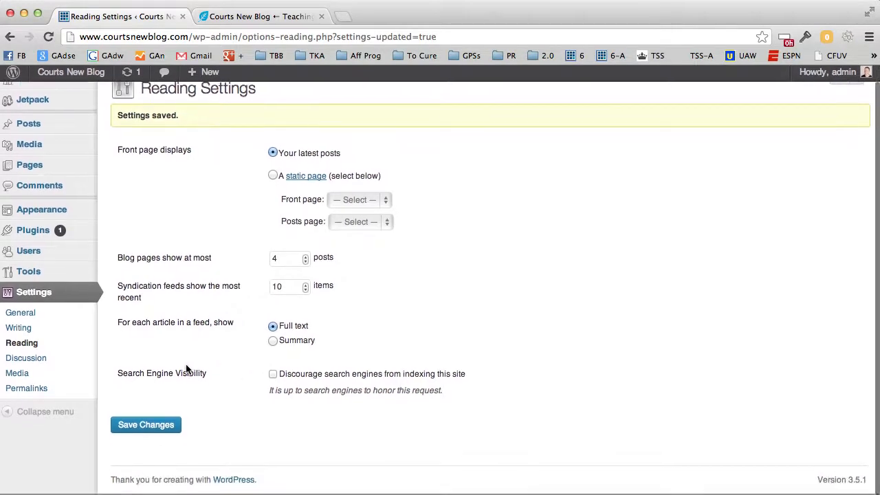
{"action": "left_click", "coordinate": [28, 363]}
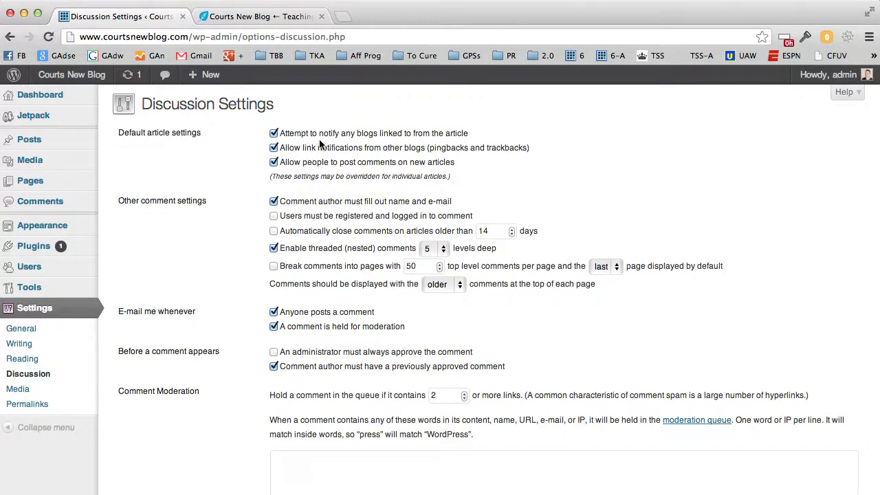
{"action": "scroll", "coordinate": [308, 231], "scroll_direction": "down", "scroll_amount": 1}
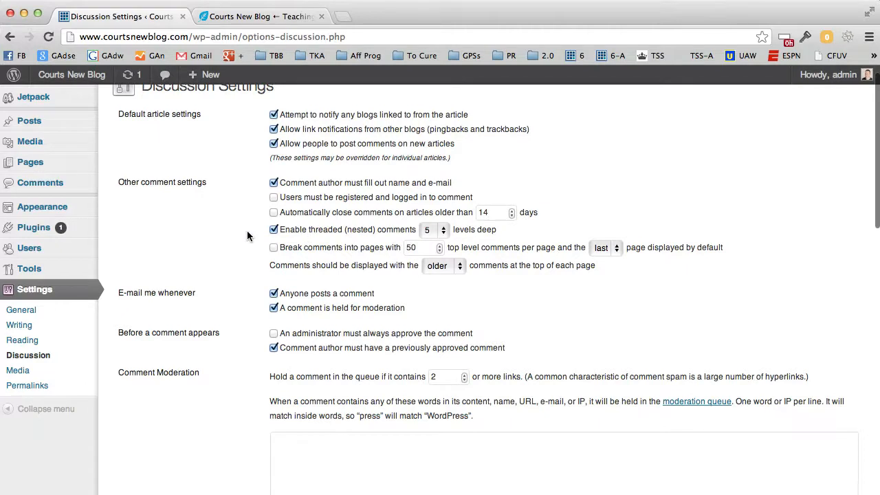
{"action": "left_click", "coordinate": [273, 294]}
{"action": "left_click", "coordinate": [274, 308]}
Leave administrator approval off and remove the requirement that a comment author must have a previously approved comment.
{"action": "scroll", "coordinate": [248, 288], "scroll_direction": "down", "scroll_amount": 2}
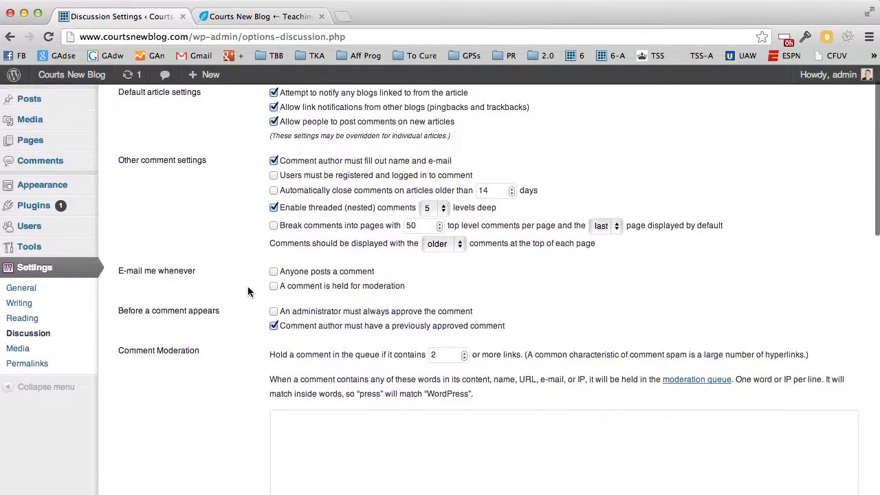
{"action": "scroll", "coordinate": [248, 287], "scroll_direction": "down", "scroll_amount": 2}
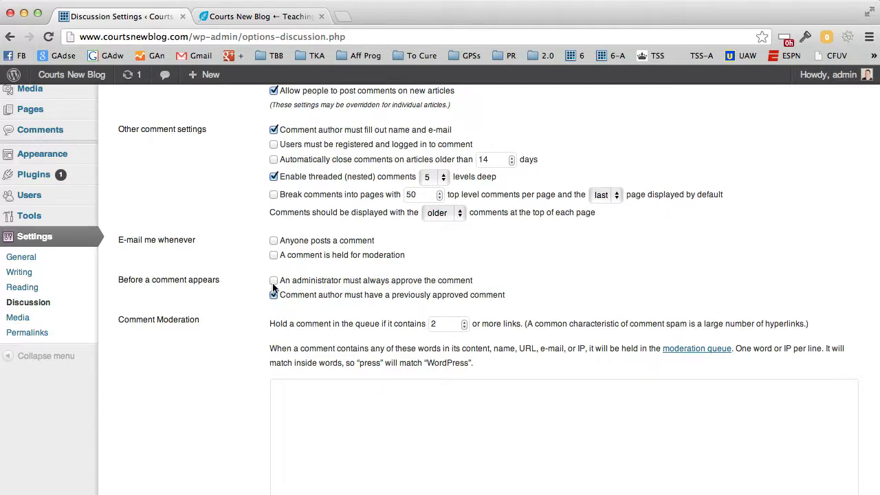
{"action": "left_click", "coordinate": [274, 282]}
{"action": "left_click", "coordinate": [274, 282]}
{"action": "left_click", "coordinate": [273, 296]}
Set the default avatar to Gravatar Logo and save the Discussion settings.
{"action": "scroll", "coordinate": [273, 295], "scroll_direction": "down", "scroll_amount": 3}
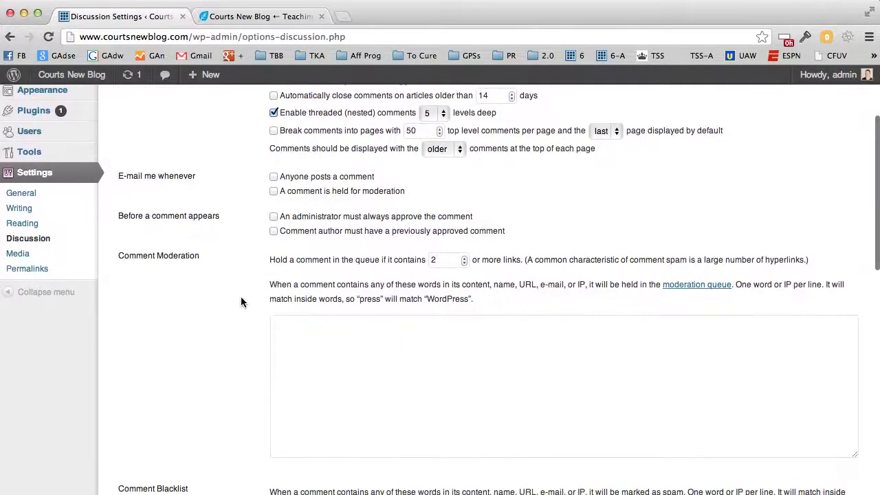
{"action": "scroll", "coordinate": [241, 301], "scroll_direction": "down", "scroll_amount": 6}
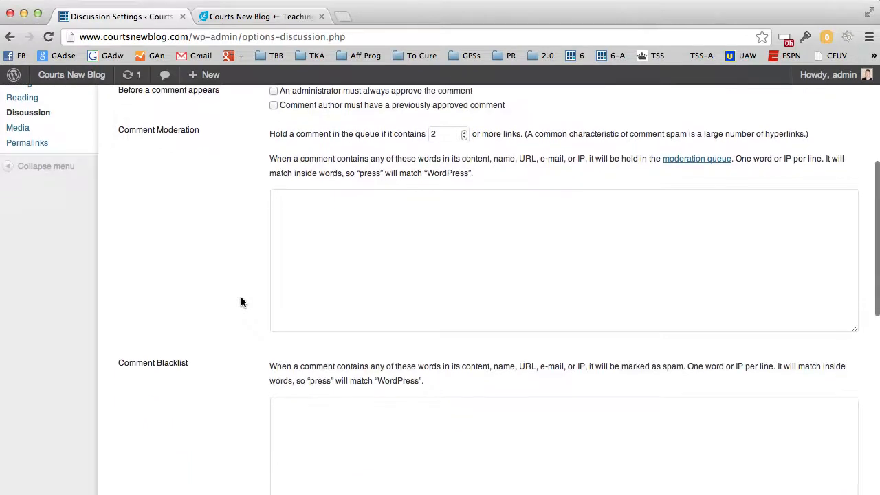
{"action": "scroll", "coordinate": [241, 302], "scroll_direction": "up", "scroll_amount": 3}
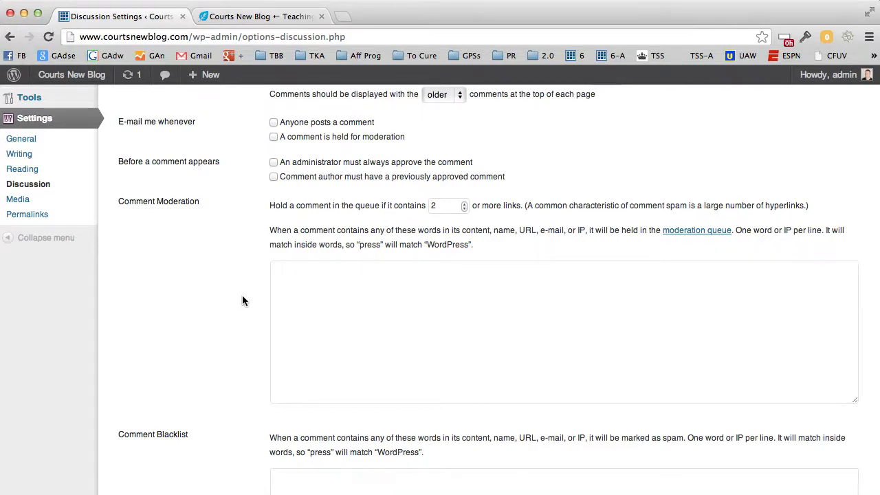
{"action": "scroll", "coordinate": [242, 300], "scroll_direction": "down", "scroll_amount": 2}
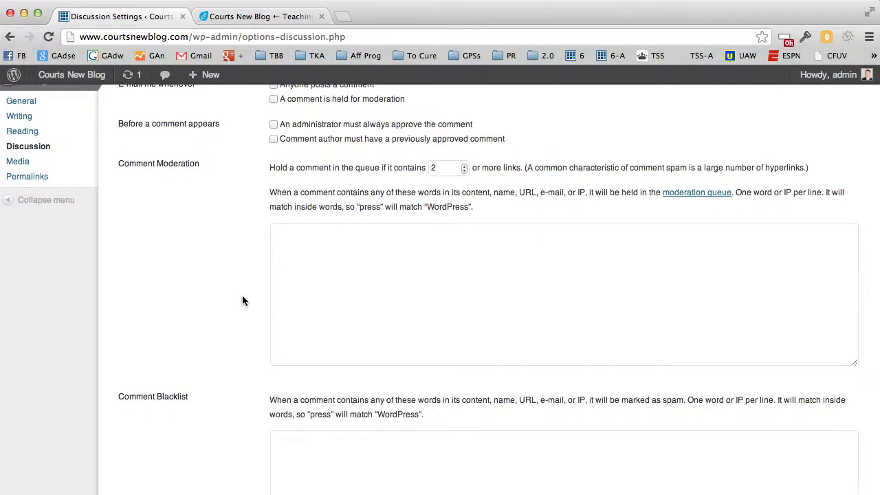
{"action": "scroll", "coordinate": [242, 300], "scroll_direction": "down", "scroll_amount": 5}
{"action": "scroll", "coordinate": [242, 300], "scroll_direction": "down", "scroll_amount": 7}
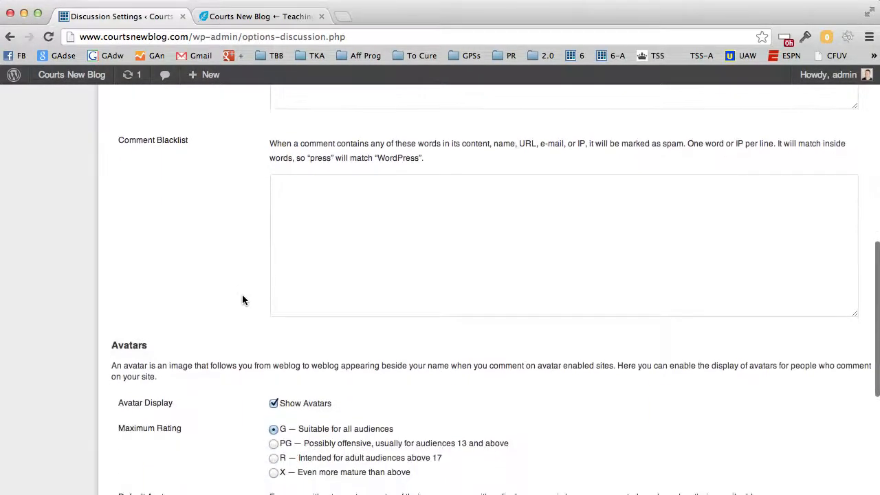
{"action": "scroll", "coordinate": [242, 299], "scroll_direction": "down", "scroll_amount": 4}
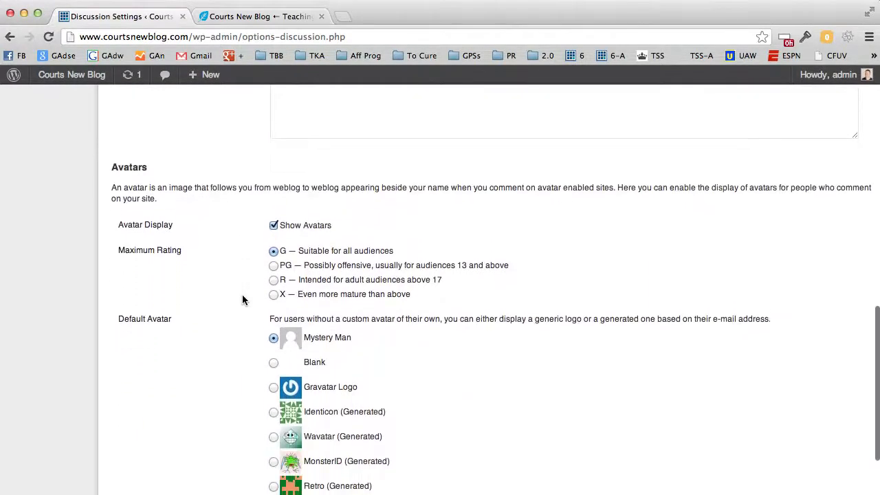
{"action": "scroll", "coordinate": [242, 299], "scroll_direction": "down", "scroll_amount": 2}
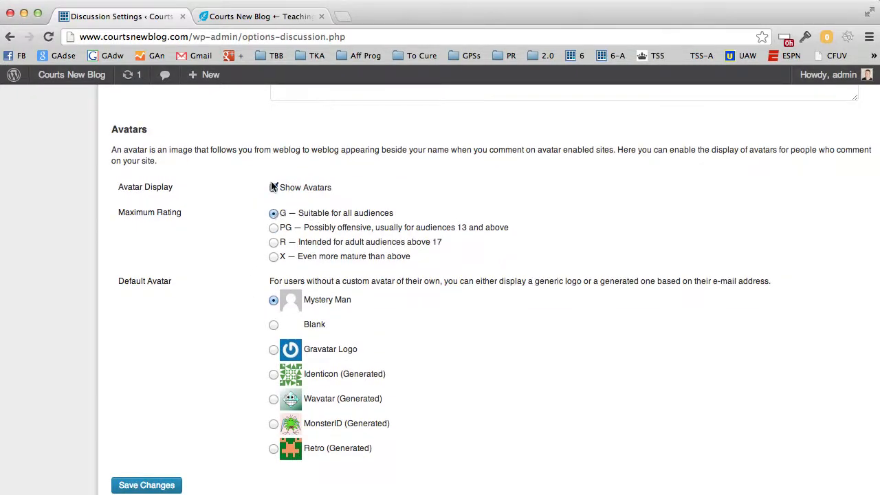
{"action": "left_click", "coordinate": [273, 350]}
{"action": "scroll", "coordinate": [378, 354], "scroll_direction": "down", "scroll_amount": 2}
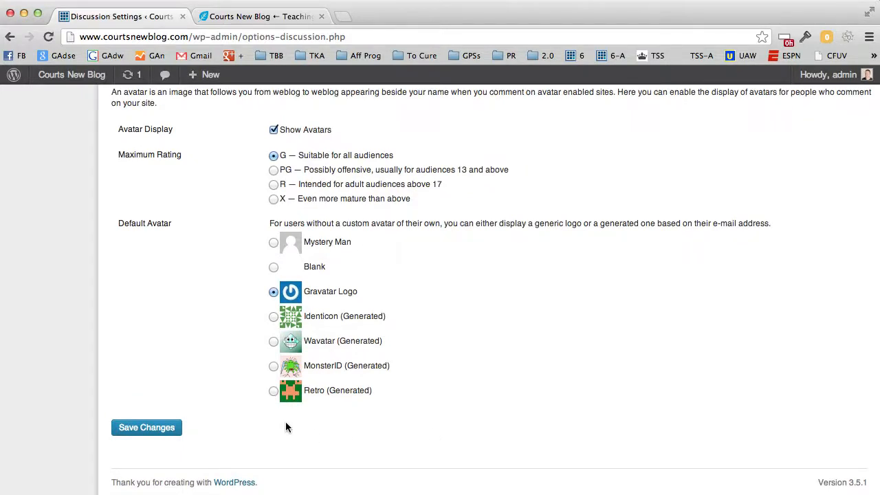
{"action": "left_click", "coordinate": [145, 430]}
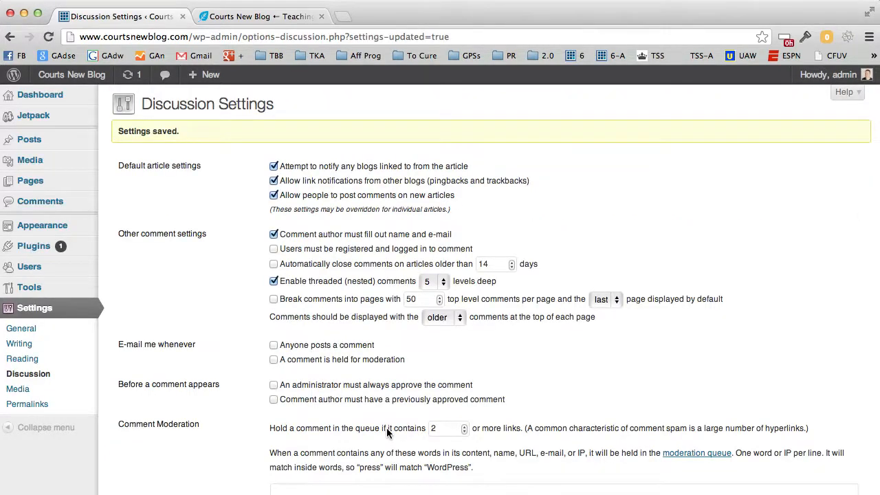
Open the Permalink settings and compare the Day and name example with the address of the live post "WordPress Is Awesome".
{"action": "left_click", "coordinate": [27, 404]}
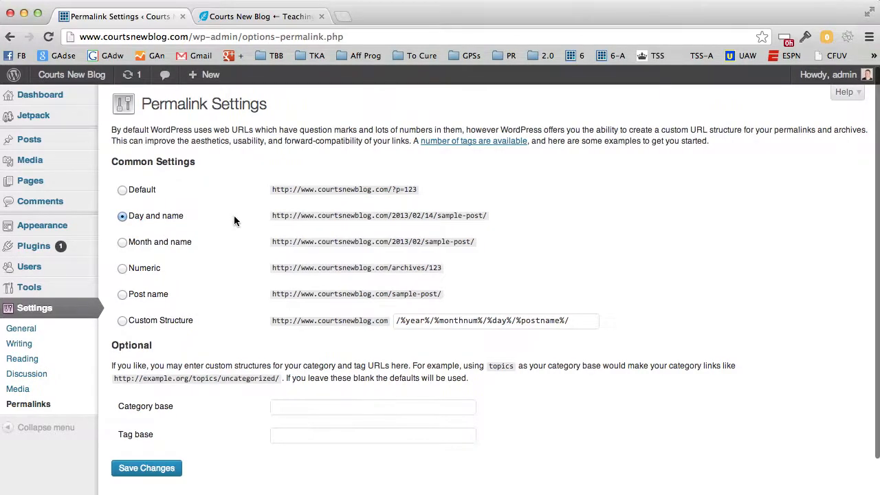
{"action": "left_click_drag", "start_coordinate": [272, 216], "coordinate": [508, 215]}
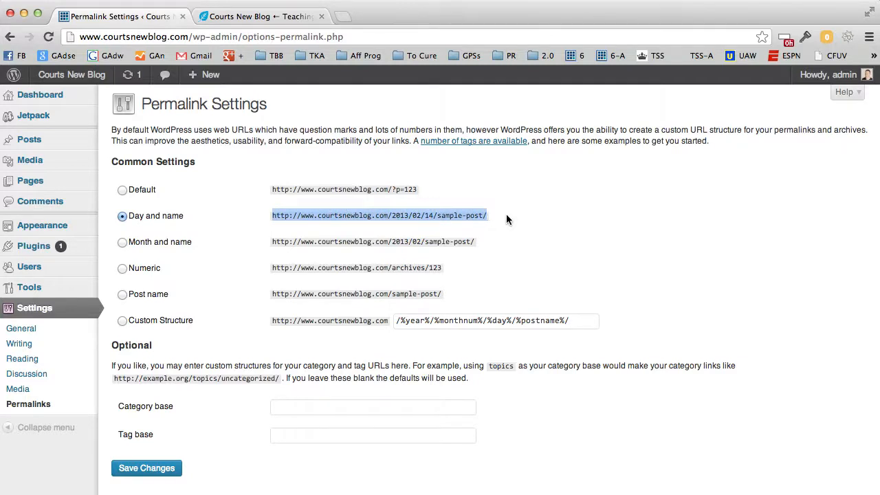
{"action": "left_click", "coordinate": [272, 16]}
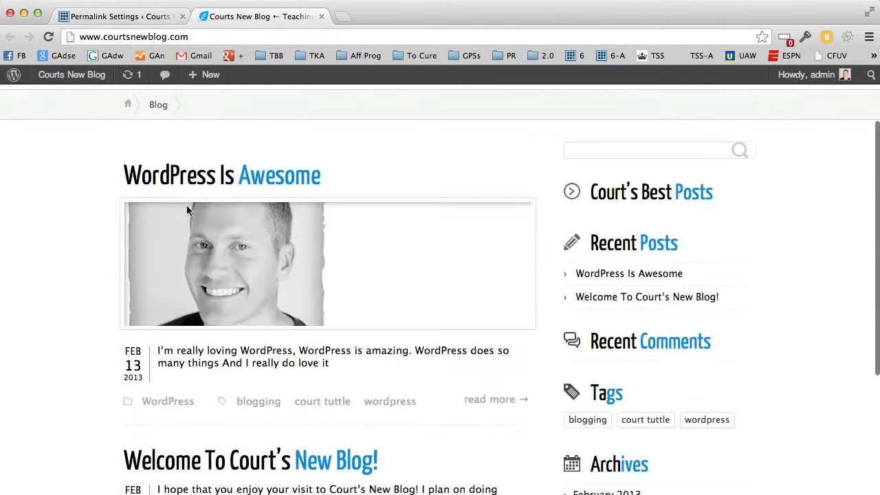
{"action": "scroll", "coordinate": [68, 220], "scroll_direction": "up", "scroll_amount": 2}
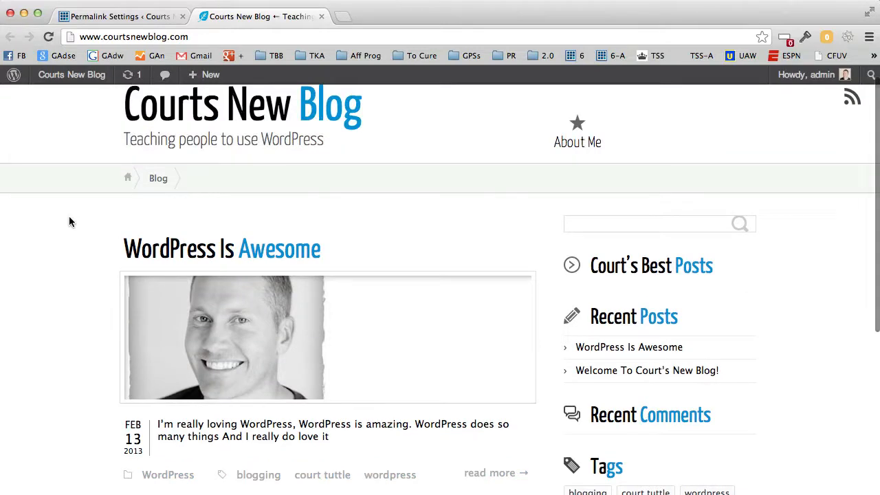
{"action": "scroll", "coordinate": [68, 221], "scroll_direction": "up", "scroll_amount": 1}
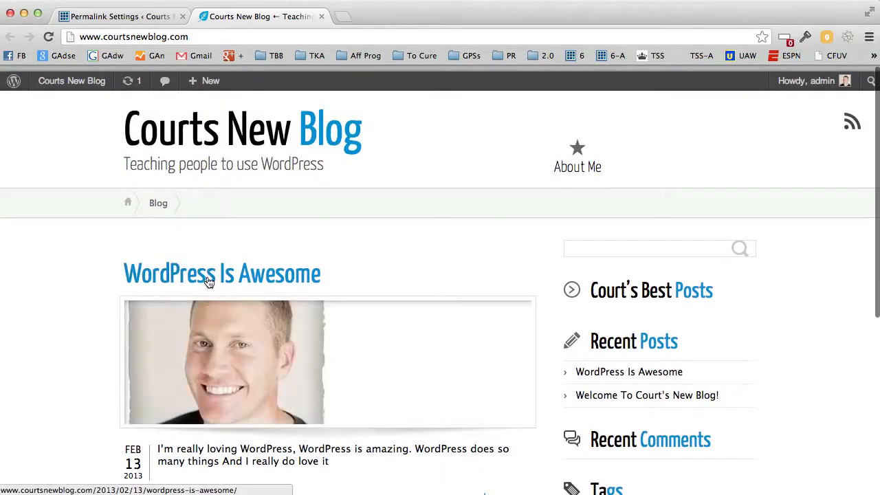
{"action": "left_click", "coordinate": [208, 280]}
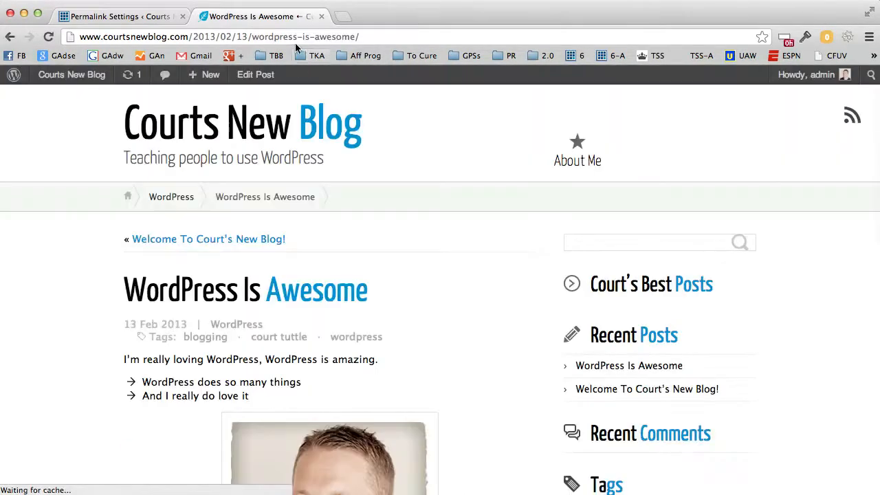
{"action": "left_click_drag", "start_coordinate": [385, 36], "coordinate": [78, 36]}
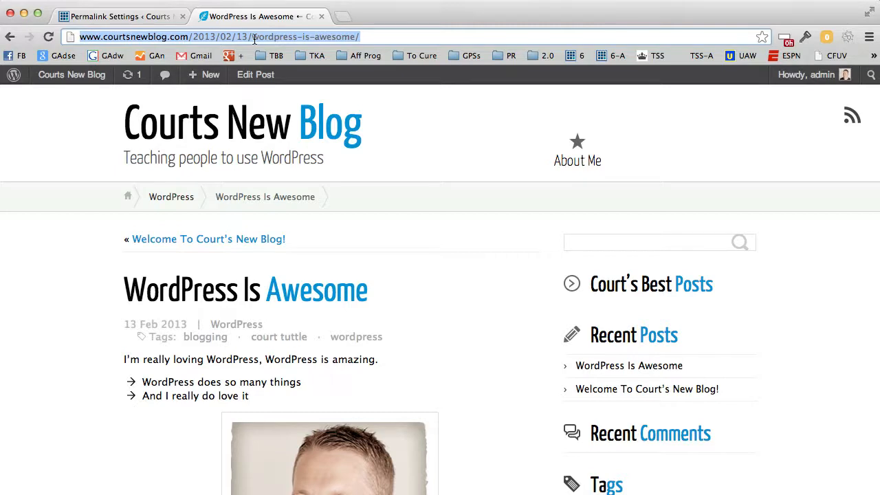
{"action": "left_click", "coordinate": [386, 37]}
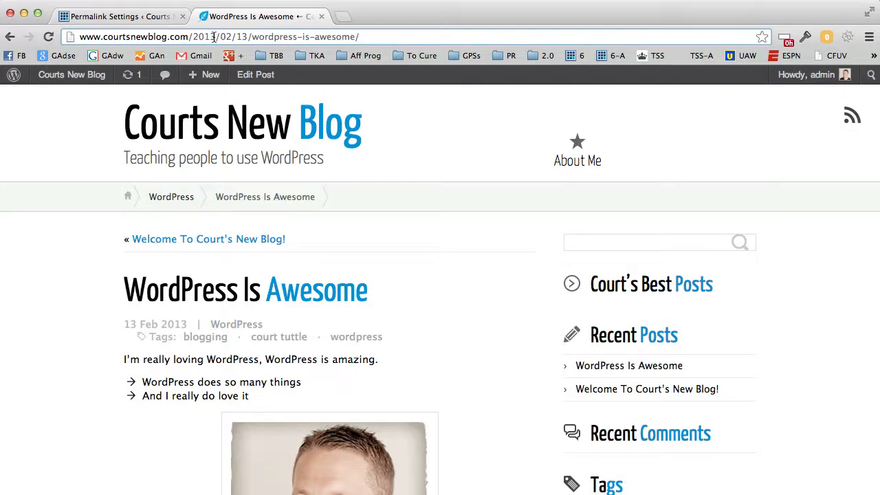
Change the year in the live post's address to 2007 without loading it.
{"action": "left_click_drag", "start_coordinate": [216, 36], "coordinate": [206, 36]}
{"action": "type", "text": "07"}
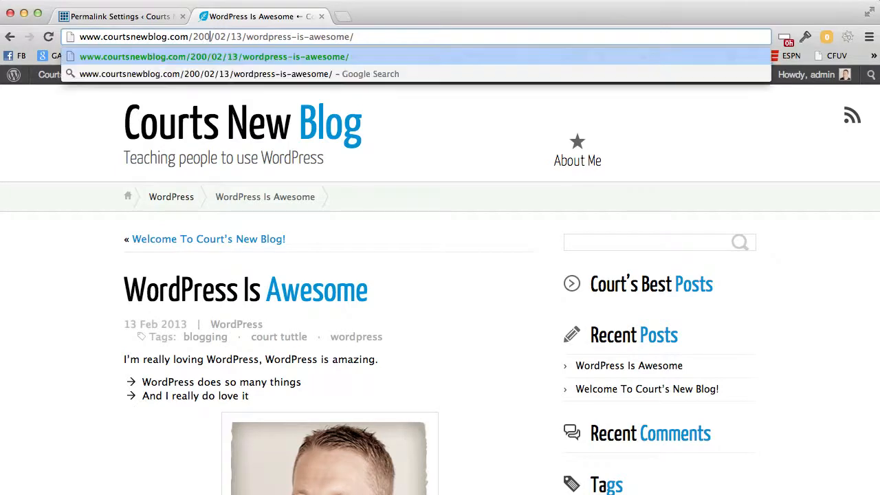
{"action": "left_click", "coordinate": [377, 36]}
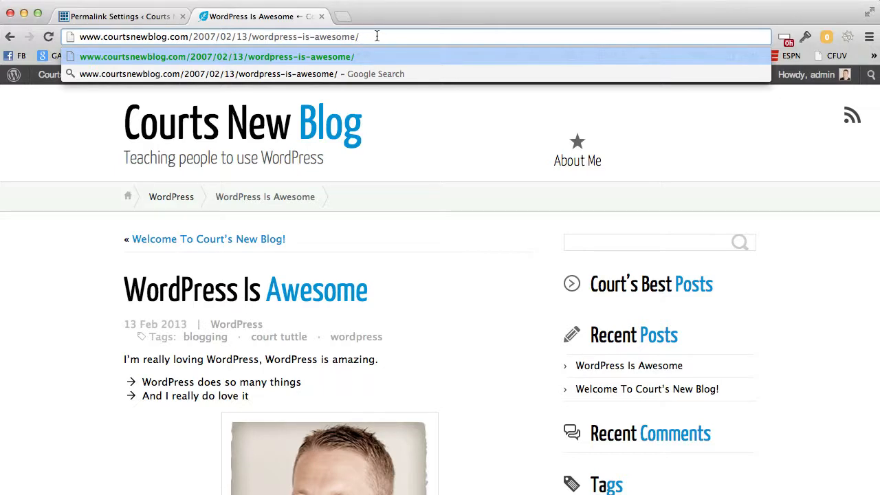
{"action": "left_click_drag", "start_coordinate": [369, 37], "coordinate": [77, 33]}
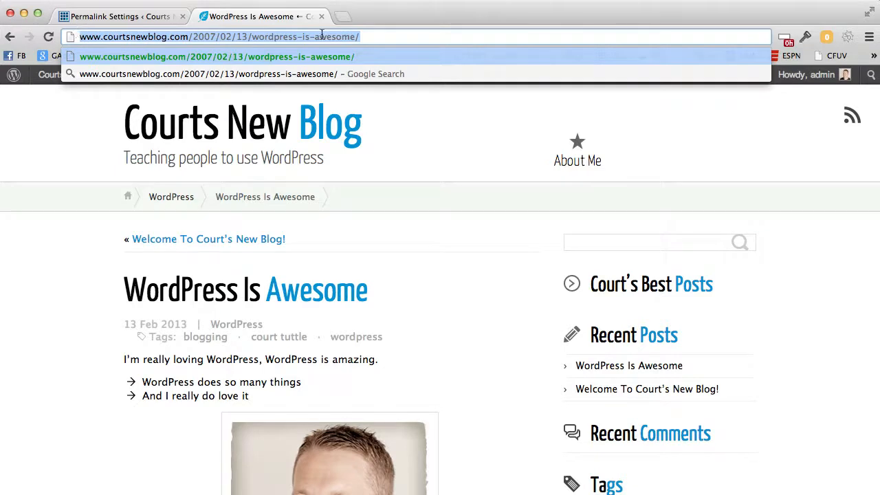
{"action": "left_click", "coordinate": [216, 36]}
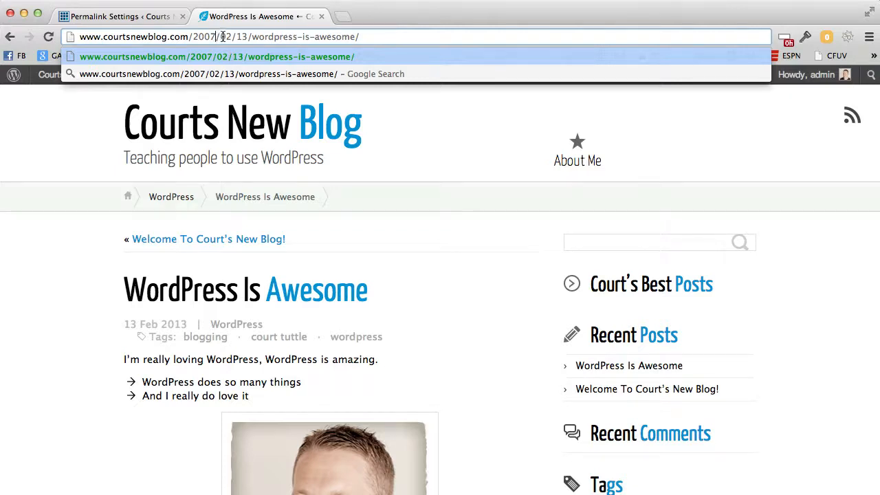
Set the permalink structure to Post name and save the Permalink settings.
{"action": "left_click", "coordinate": [175, 16]}
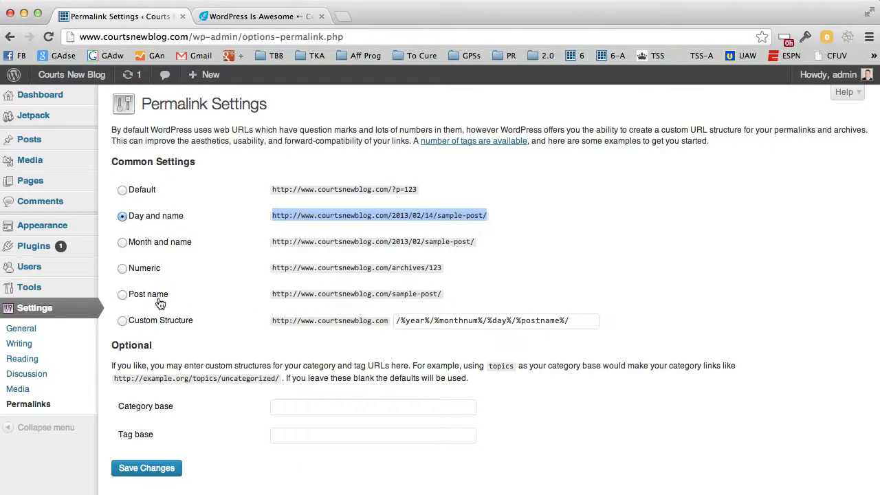
{"action": "left_click", "coordinate": [123, 295]}
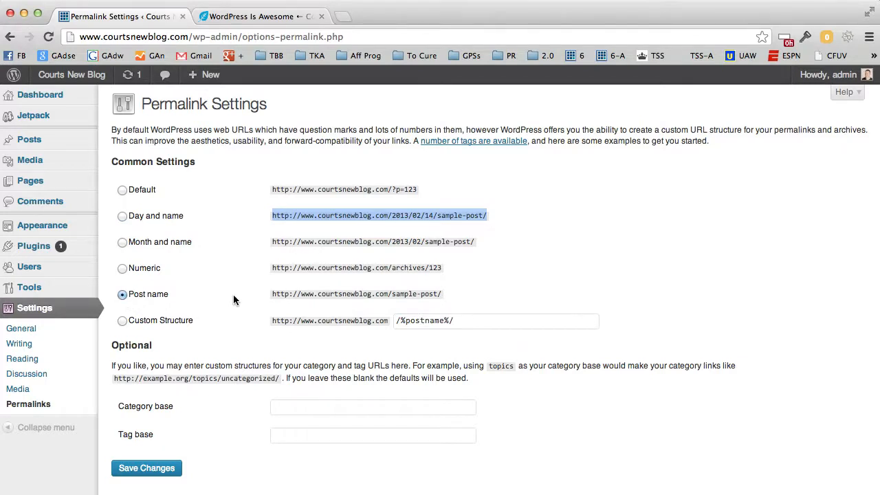
{"action": "scroll", "coordinate": [180, 401], "scroll_direction": "down", "scroll_amount": 2}
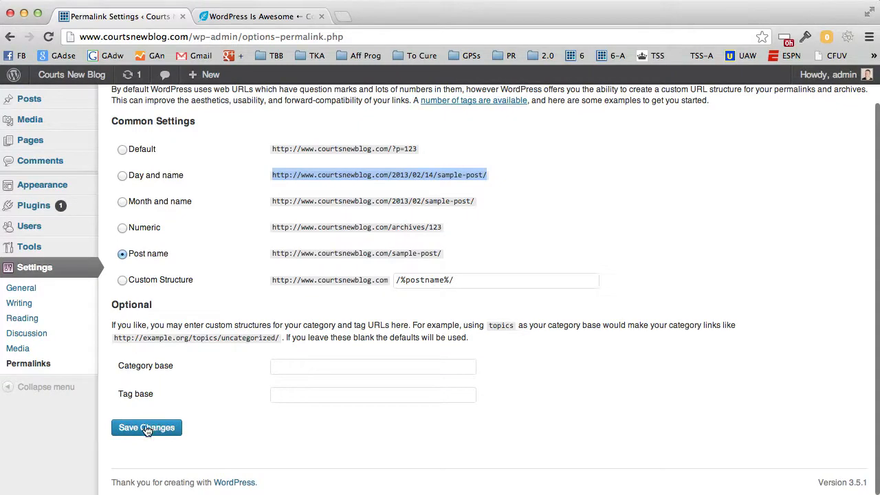
{"action": "left_click", "coordinate": [147, 428]}
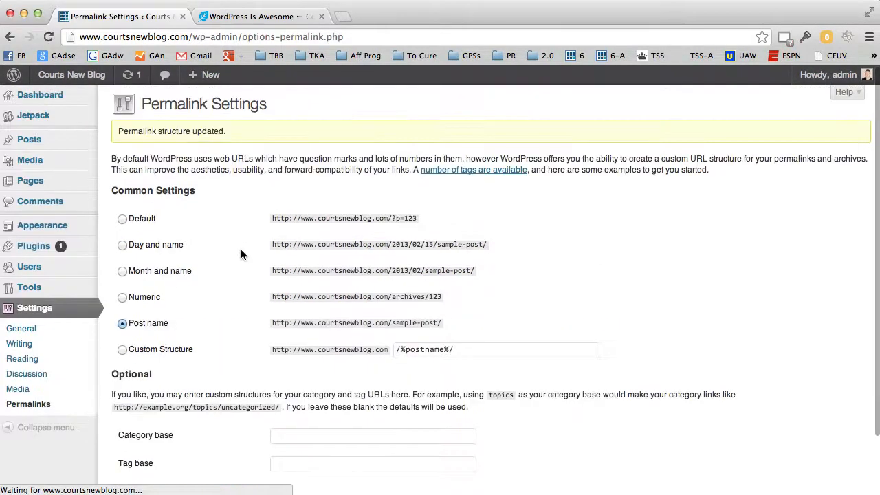
Reload the live blog's front page and open the post "WordPress Is Awesome" to examine its address.
{"action": "left_click", "coordinate": [264, 18]}
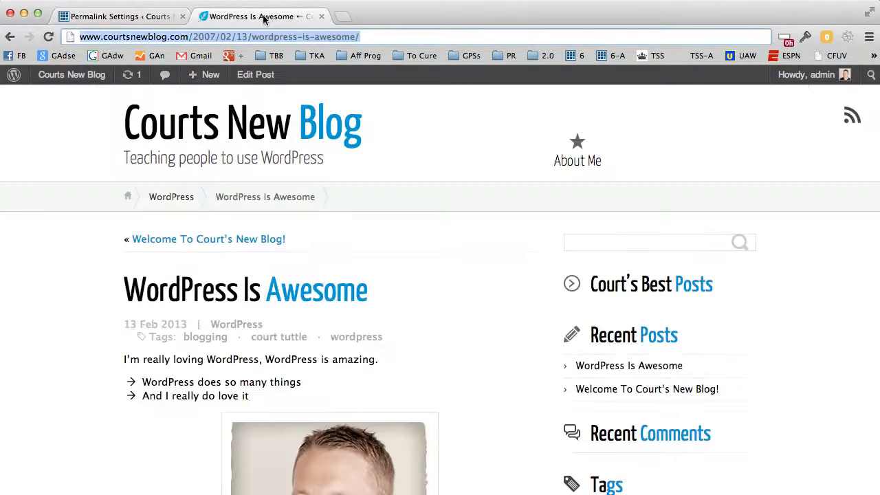
{"action": "left_click", "coordinate": [232, 134]}
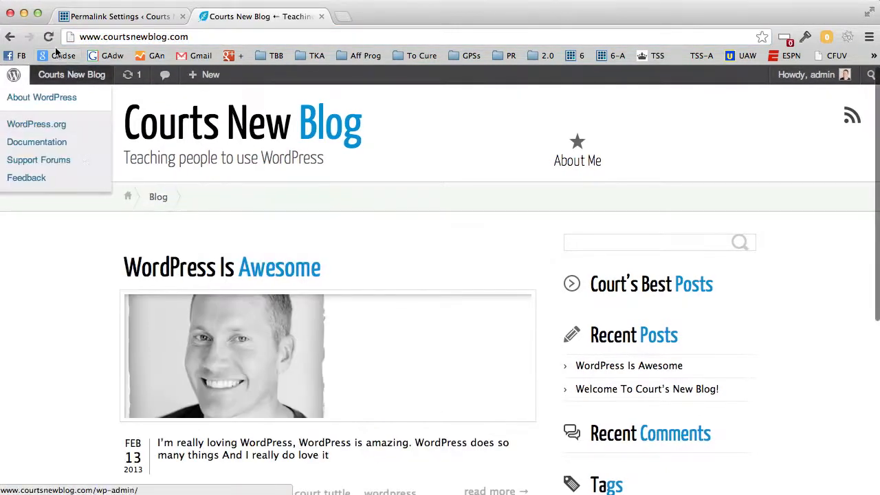
{"action": "key", "text": "super+r"}
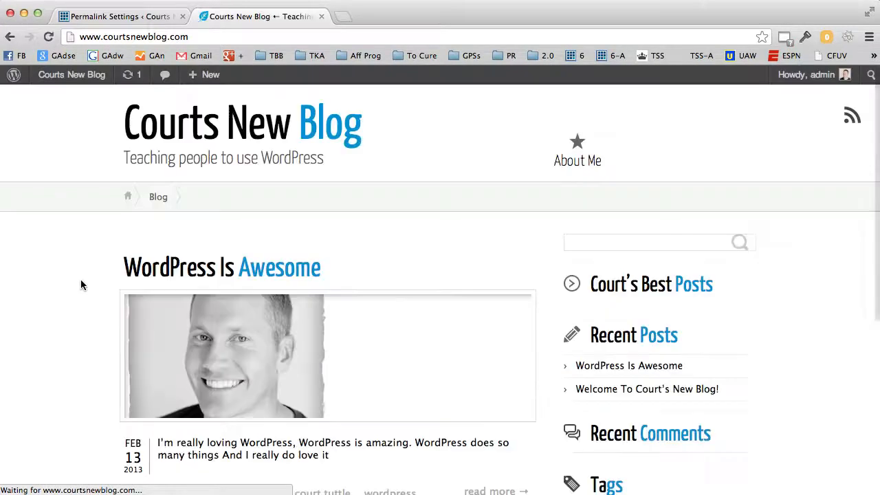
{"action": "left_click", "coordinate": [157, 277]}
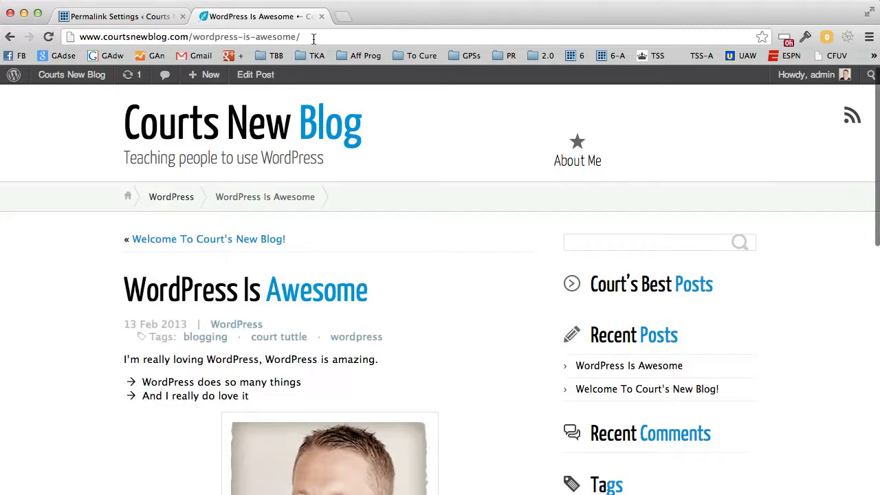
{"action": "left_click_drag", "start_coordinate": [302, 37], "coordinate": [194, 40]}
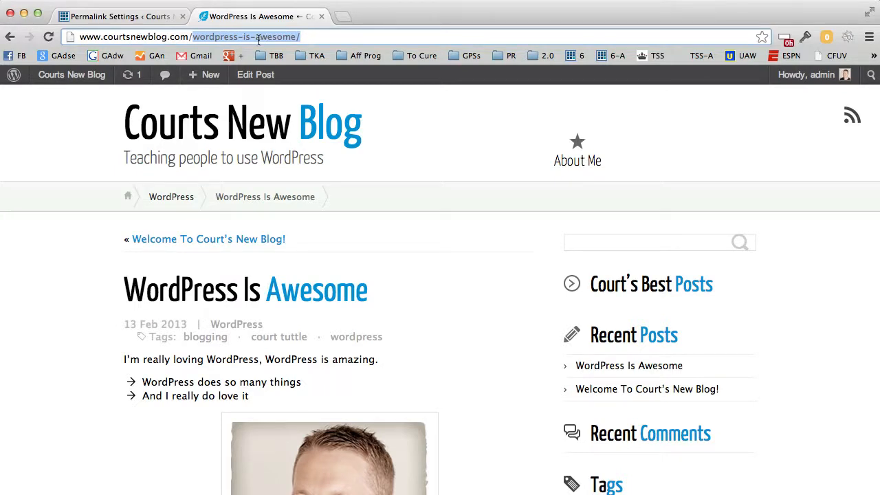
{"action": "left_click_drag", "start_coordinate": [306, 37], "coordinate": [194, 38]}
Return to the blog's admin and search the plugin directory for "wordpress seo".
{"action": "left_click", "coordinate": [138, 18]}
{"action": "scroll", "coordinate": [323, 232], "scroll_direction": "down", "scroll_amount": 2}
{"action": "scroll", "coordinate": [323, 232], "scroll_direction": "down", "scroll_amount": 2}
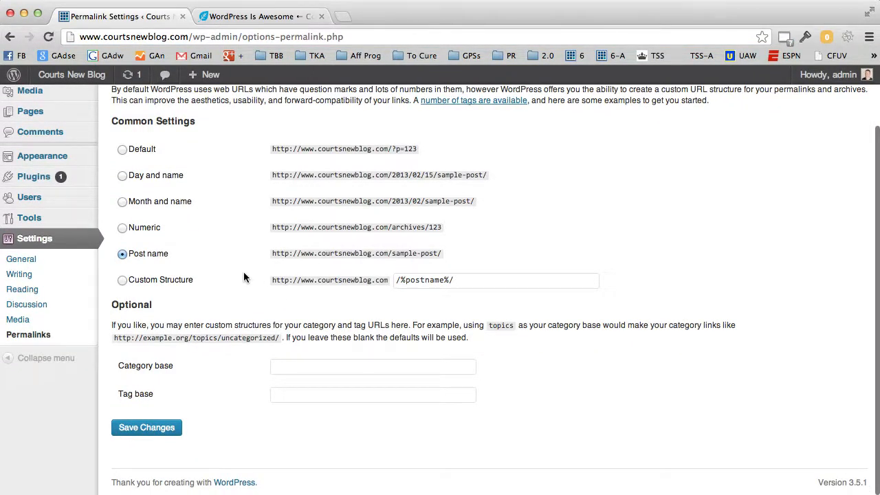
{"action": "scroll", "coordinate": [244, 277], "scroll_direction": "up", "scroll_amount": 3}
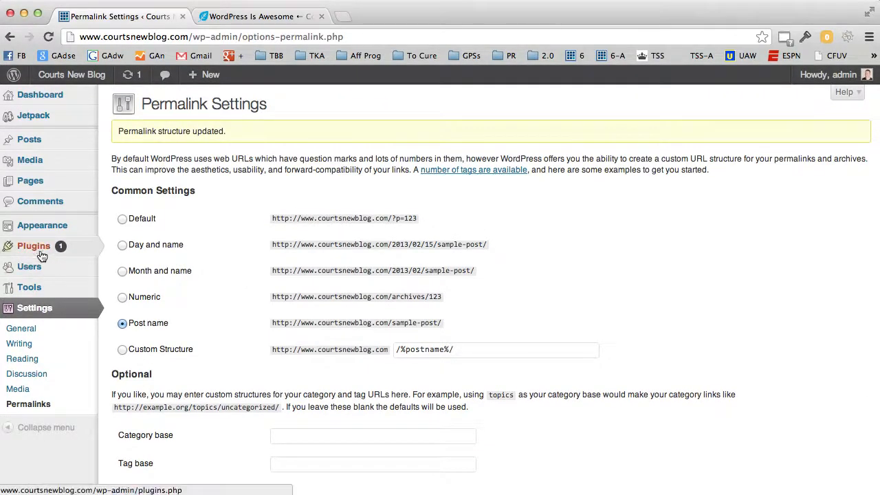
{"action": "mouse_move", "coordinate": [39, 254]}
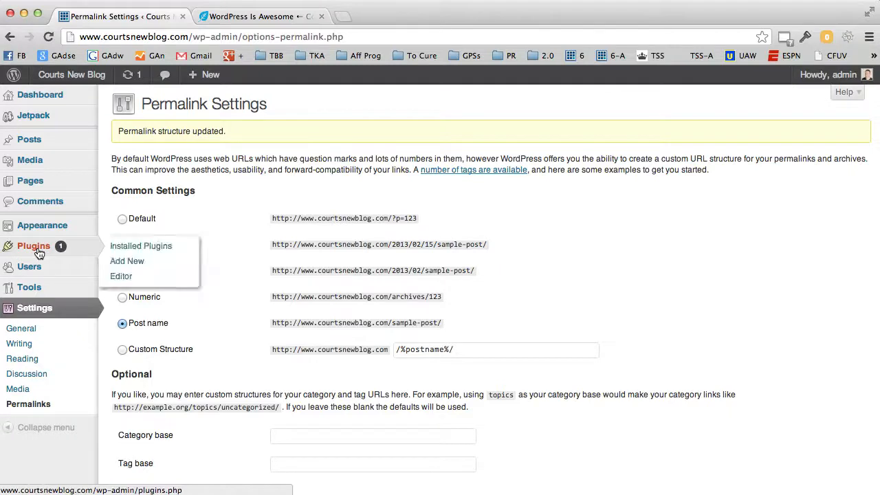
{"action": "left_click", "coordinate": [128, 266]}
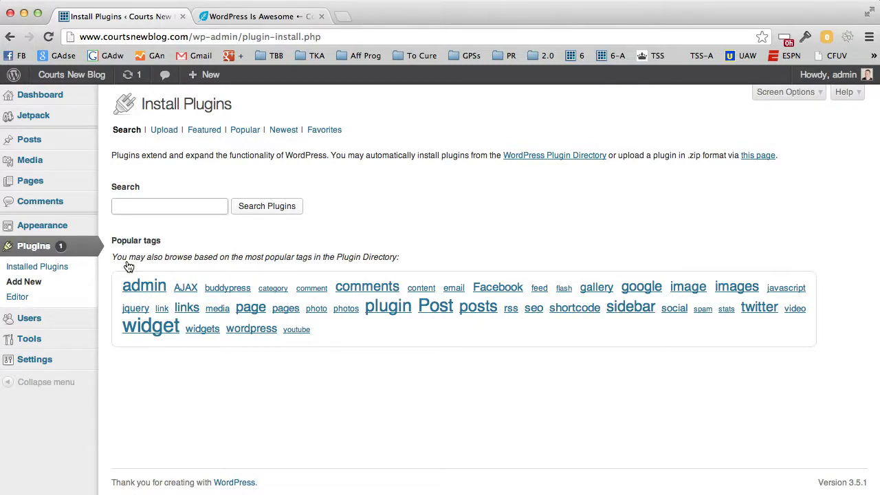
{"action": "left_click", "coordinate": [147, 211]}
{"action": "type", "text": "wordpress seo"}
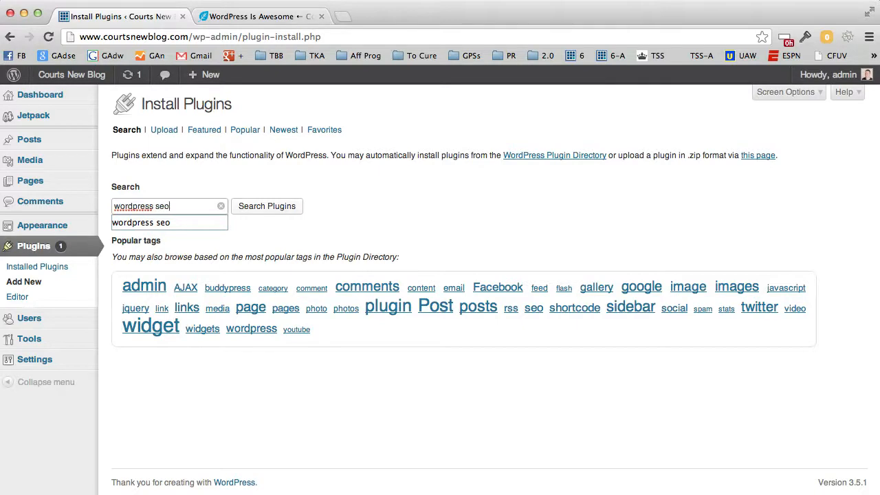
{"action": "left_click", "coordinate": [280, 212]}
{"action": "left_click", "coordinate": [280, 212]}
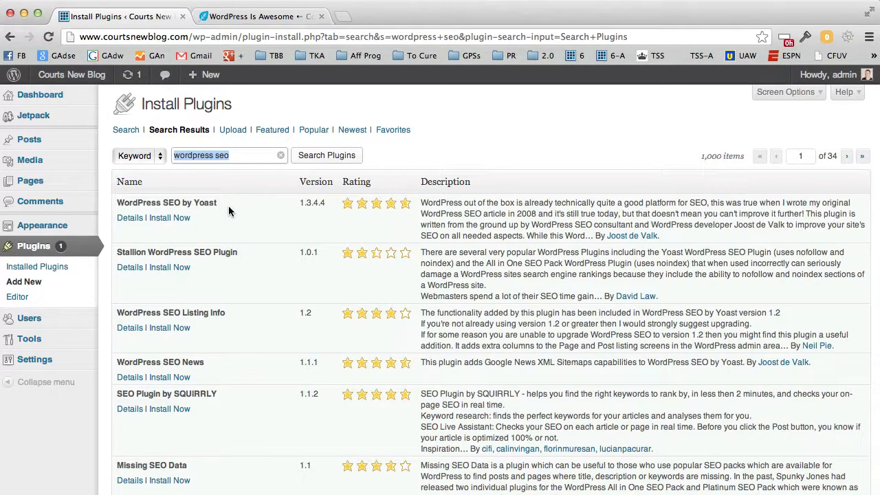
Install the WordPress SEO by Yoast plugin and activate it.
{"action": "left_click", "coordinate": [165, 219]}
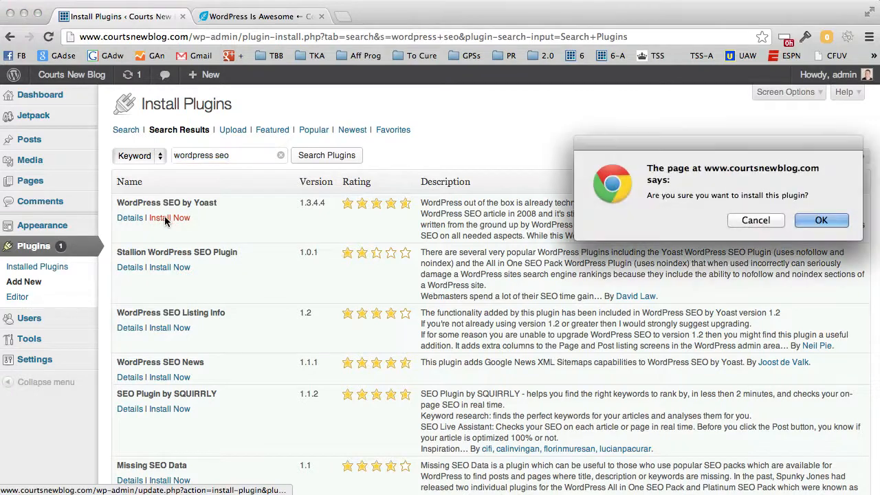
{"action": "left_click", "coordinate": [821, 221]}
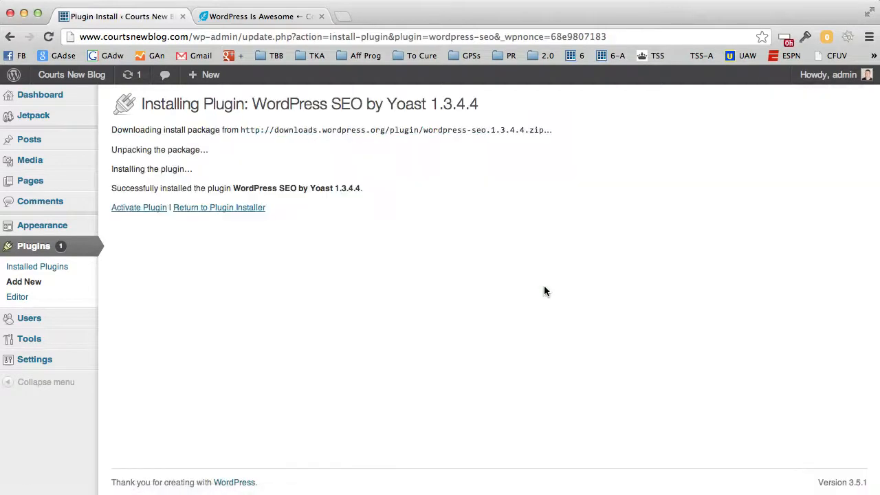
{"action": "left_click", "coordinate": [142, 213]}
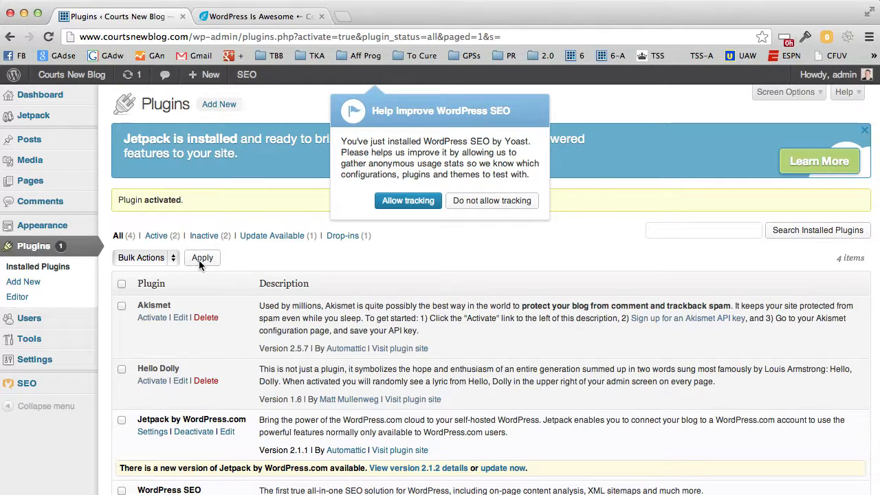
Decline anonymous usage tracking for WordPress SEO and close the introductory tour on the plugin's dashboard.
{"action": "left_click", "coordinate": [483, 210]}
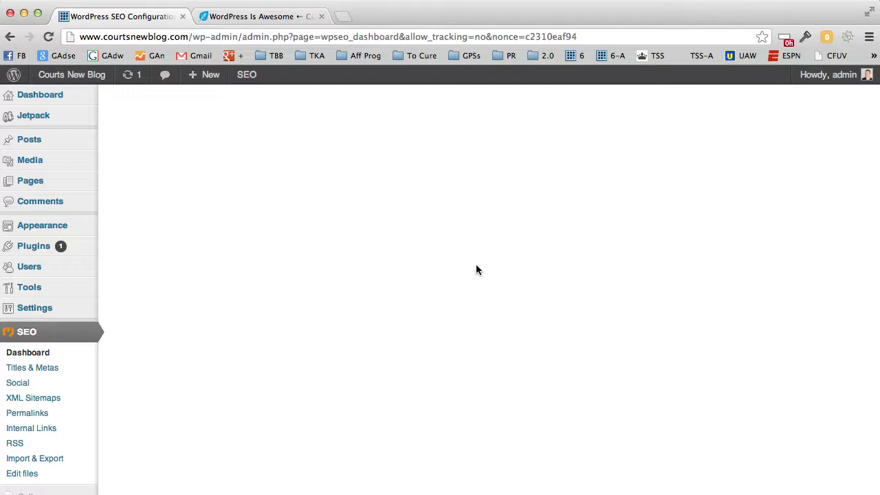
{"action": "scroll", "coordinate": [476, 270], "scroll_direction": "down", "scroll_amount": 1}
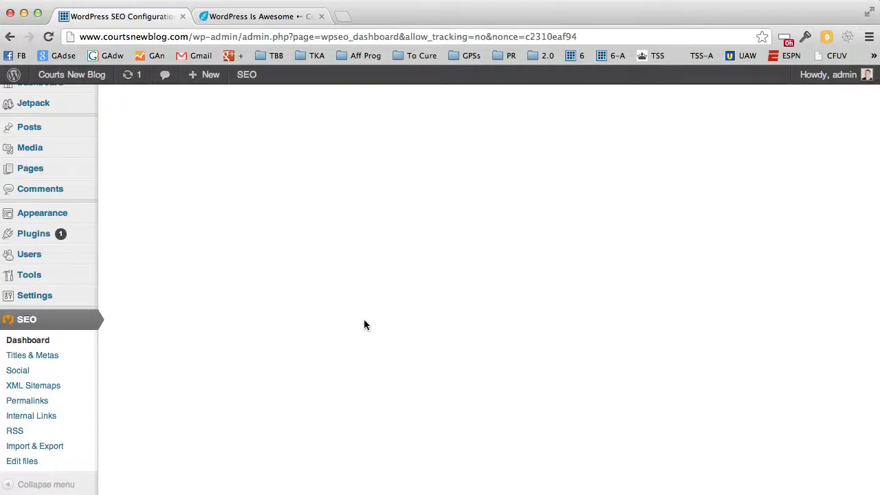
{"action": "left_click", "coordinate": [31, 343]}
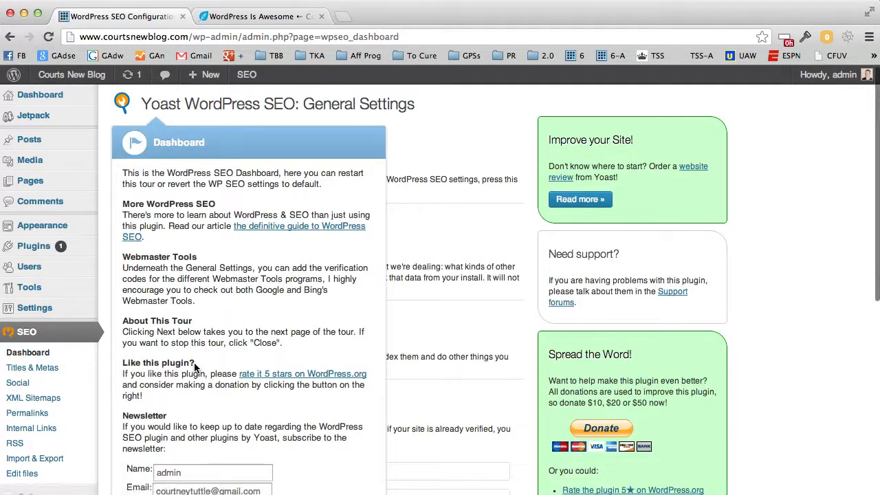
{"action": "scroll", "coordinate": [196, 368], "scroll_direction": "down", "scroll_amount": 3}
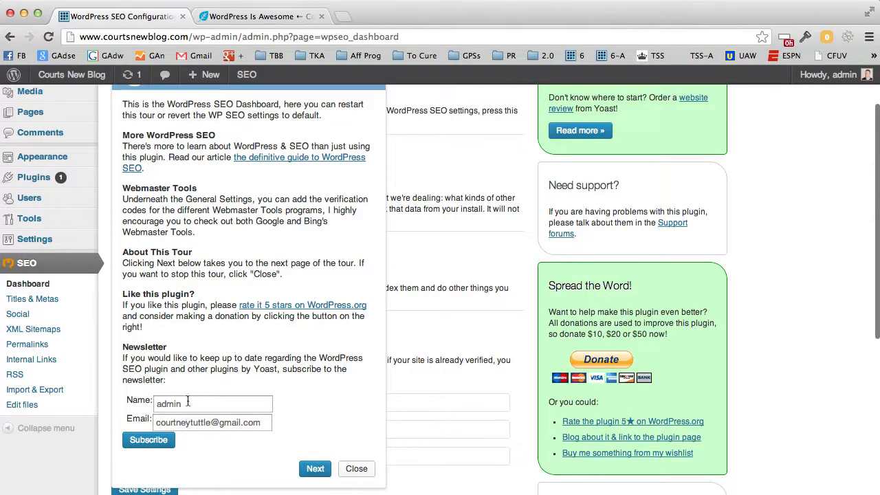
{"action": "left_click", "coordinate": [356, 469]}
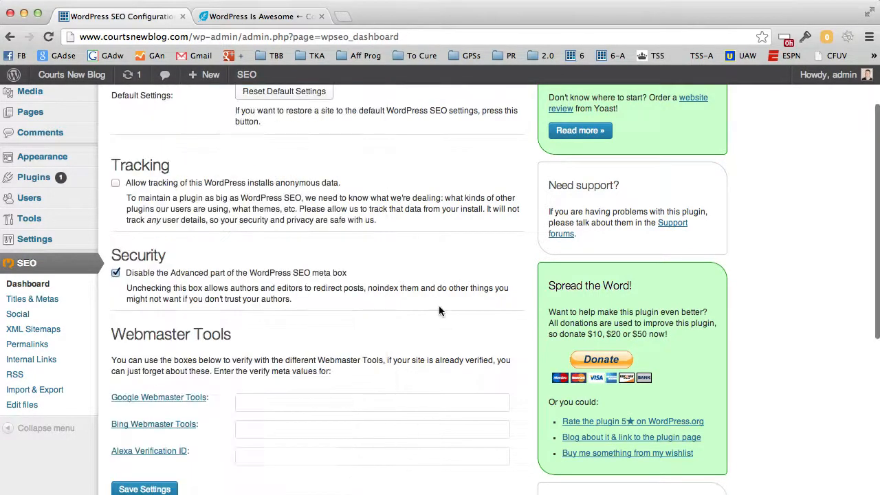
Review the plugin's General Settings, including the Tracking, Security and Webmaster Tools sections.
{"action": "scroll", "coordinate": [423, 309], "scroll_direction": "up", "scroll_amount": 3}
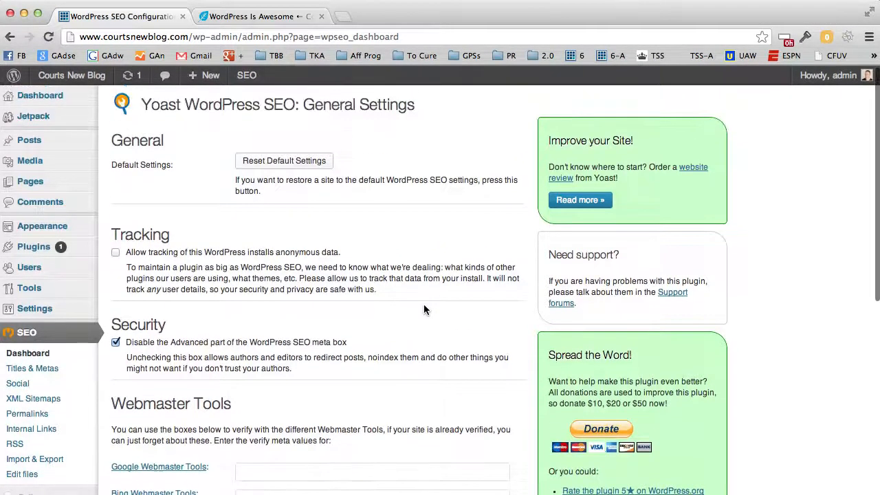
{"action": "scroll", "coordinate": [424, 309], "scroll_direction": "down", "scroll_amount": 5}
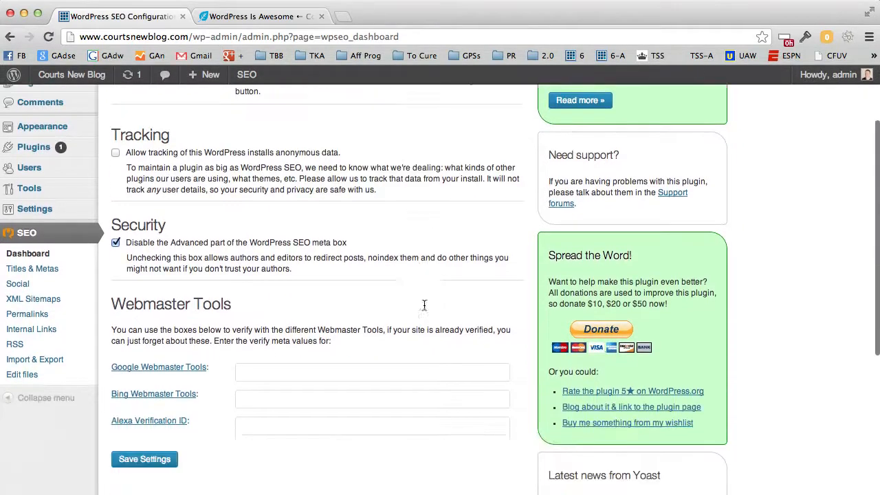
{"action": "scroll", "coordinate": [328, 259], "scroll_direction": "up", "scroll_amount": 5}
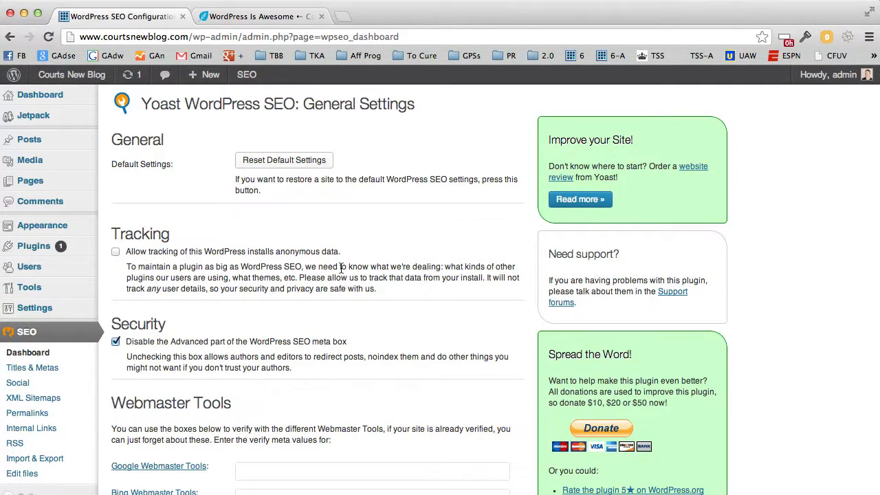
{"action": "scroll", "coordinate": [341, 272], "scroll_direction": "down", "scroll_amount": 3}
{"action": "scroll", "coordinate": [341, 273], "scroll_direction": "down", "scroll_amount": 1}
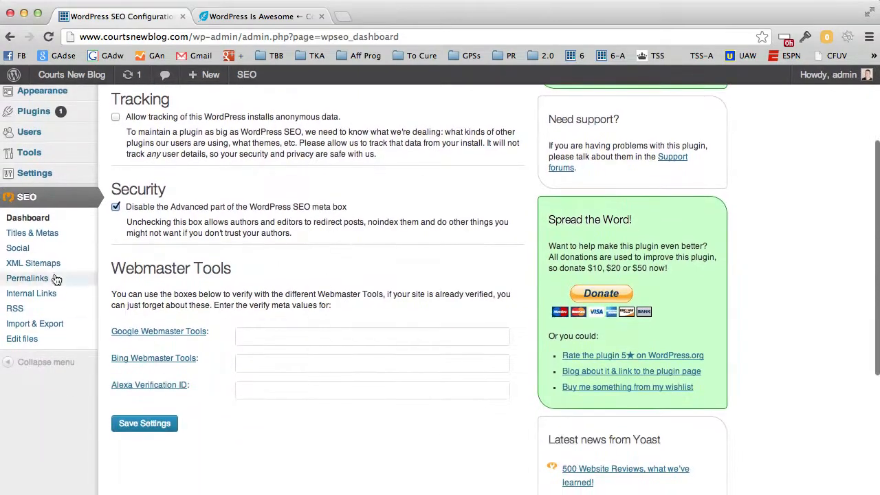
Open the plugin's Titles & Metas settings and review the general title, sitewide meta and head clean-up options.
{"action": "left_click", "coordinate": [38, 237]}
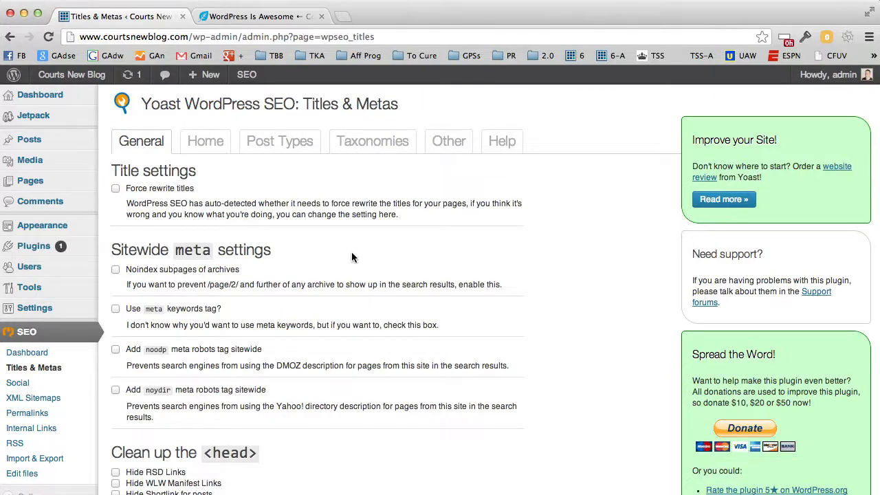
{"action": "scroll", "coordinate": [393, 251], "scroll_direction": "down", "scroll_amount": 5}
{"action": "scroll", "coordinate": [393, 251], "scroll_direction": "up", "scroll_amount": 5}
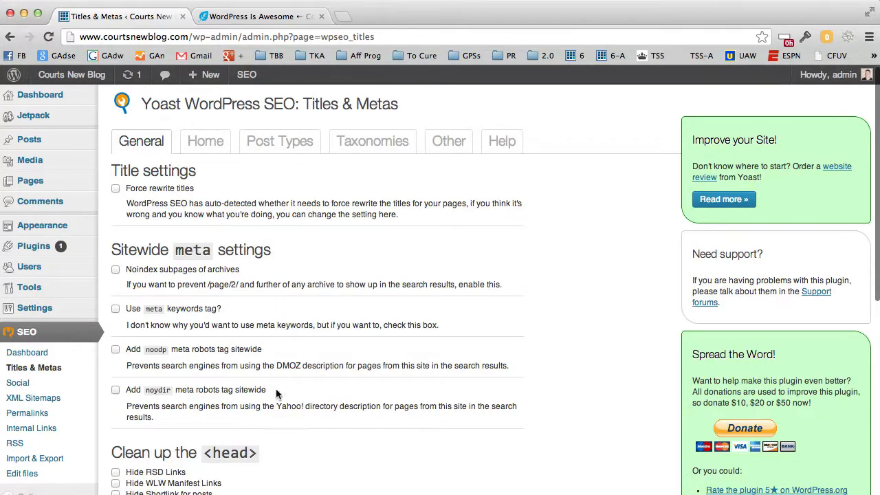
{"action": "scroll", "coordinate": [289, 419], "scroll_direction": "down", "scroll_amount": 3}
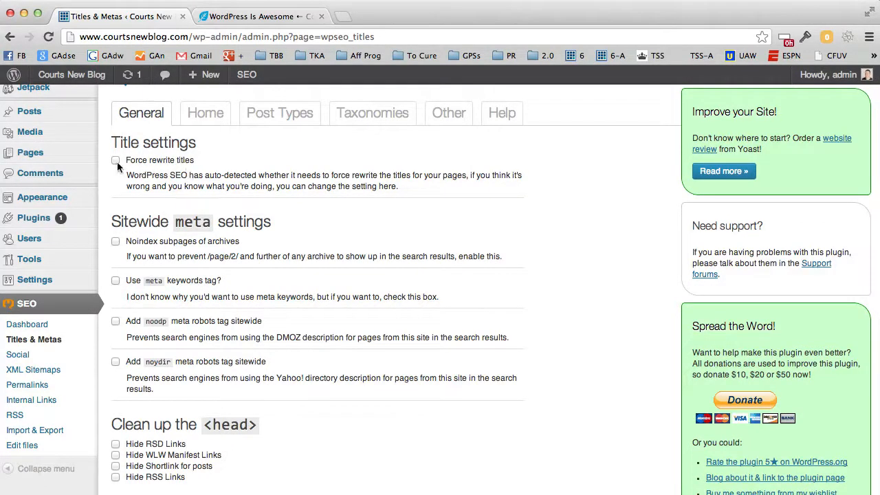
{"action": "scroll", "coordinate": [287, 231], "scroll_direction": "up", "scroll_amount": 1}
{"action": "scroll", "coordinate": [288, 231], "scroll_direction": "up", "scroll_amount": 1}
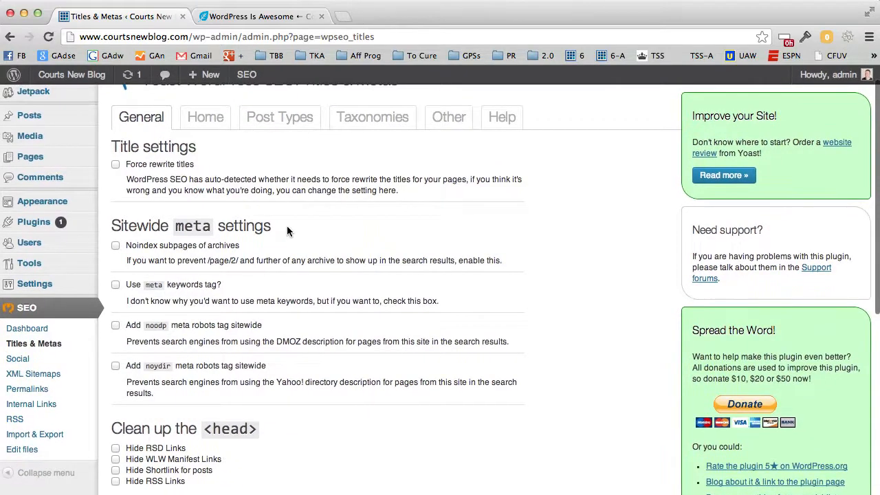
{"action": "scroll", "coordinate": [287, 231], "scroll_direction": "up", "scroll_amount": 2}
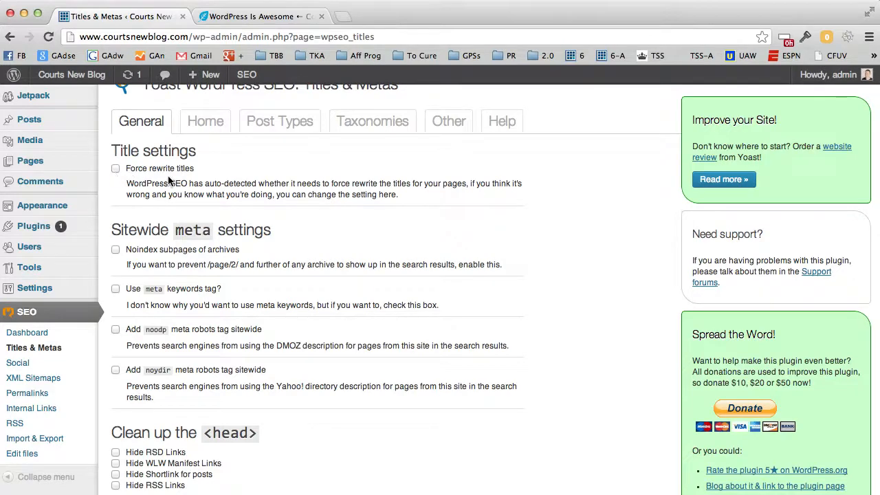
Show the Homepage title and meta description templates, and search Google for "wordpress seo" in a new browser tab.
{"action": "left_click", "coordinate": [212, 128]}
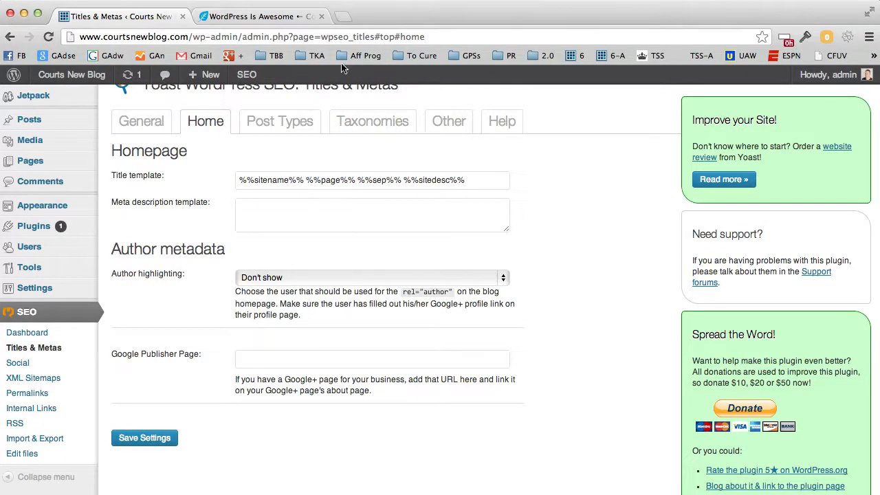
{"action": "left_click", "coordinate": [345, 17]}
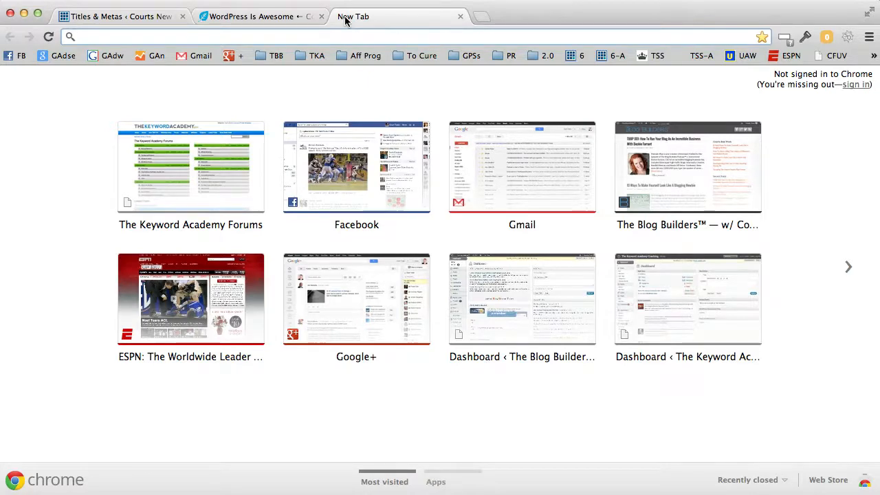
{"action": "type", "text": "wordpress seo"}
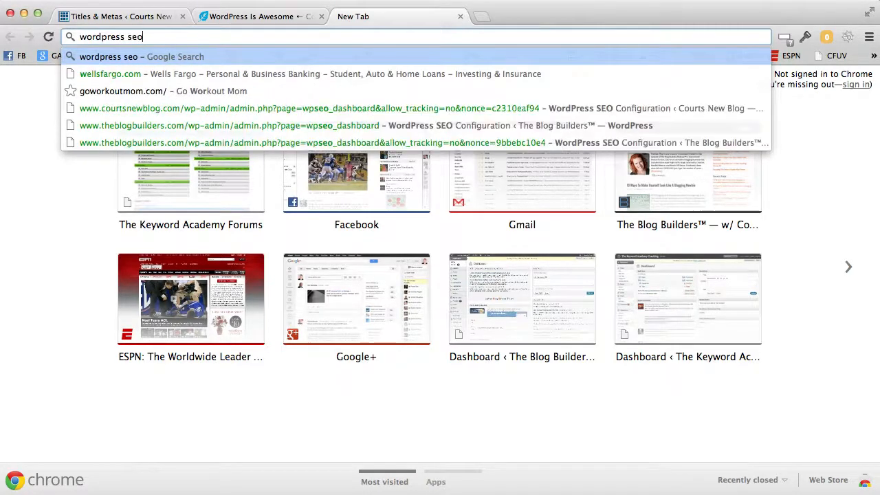
{"action": "key", "text": "Return"}
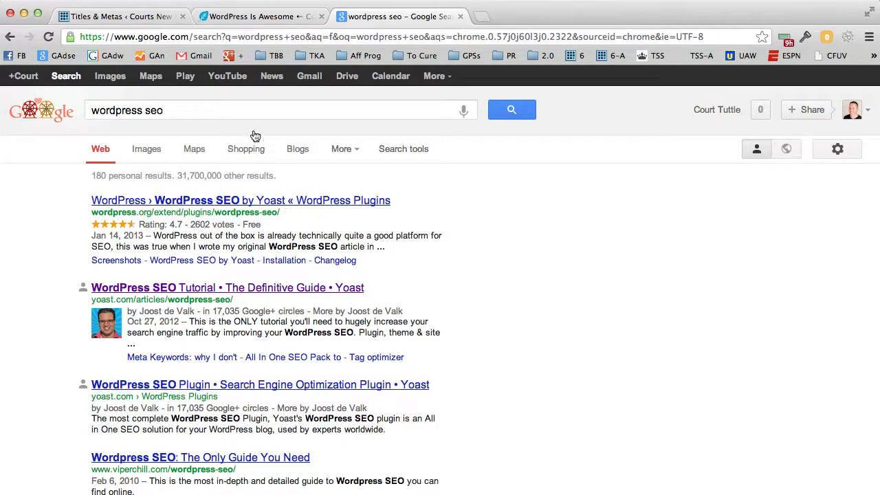
Compare the Homepage title and meta description templates with the titles and descriptions in the Google results.
{"action": "left_click", "coordinate": [246, 17]}
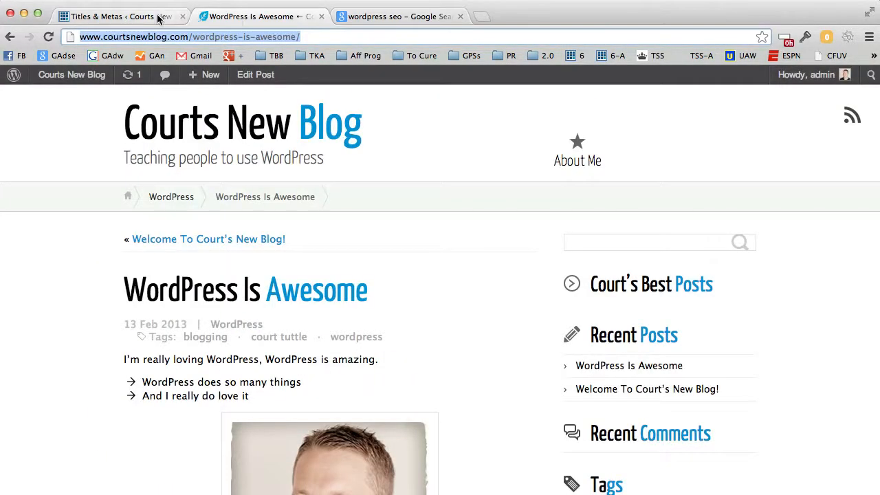
{"action": "left_click", "coordinate": [157, 16]}
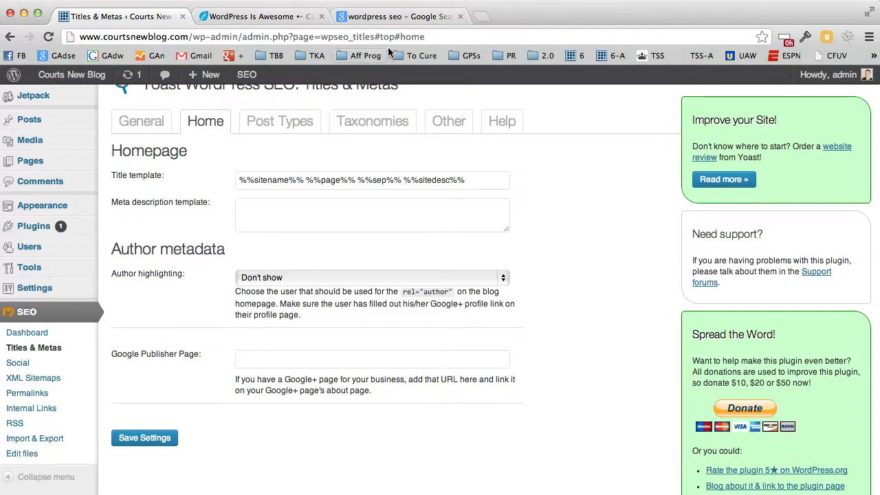
{"action": "left_click", "coordinate": [392, 18]}
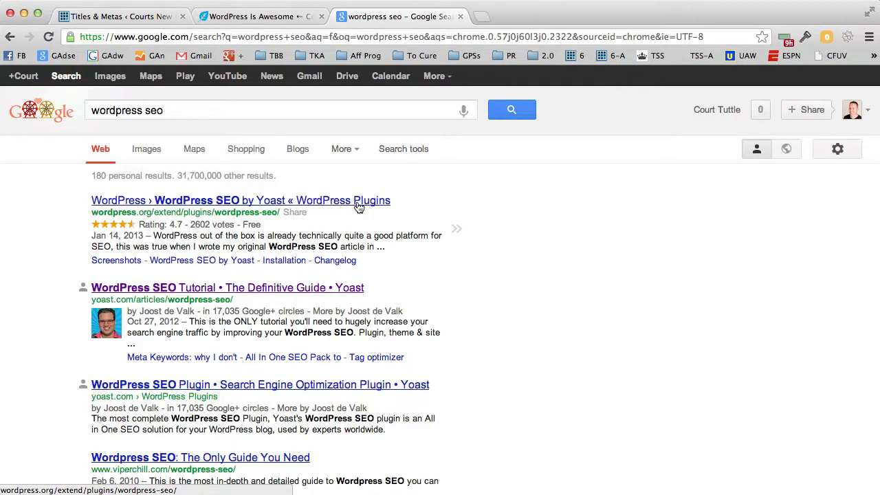
{"action": "left_click", "coordinate": [141, 16]}
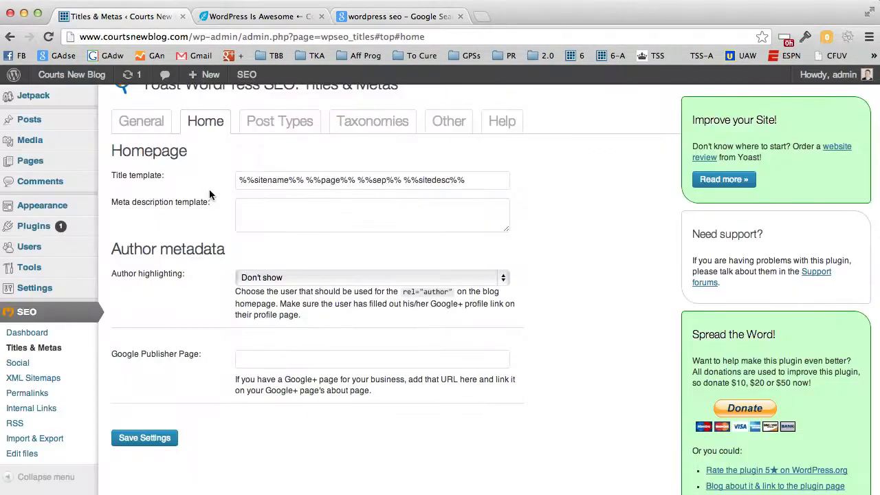
Examine the Homepage title template and highlight its %%sitename%% variable.
{"action": "left_click_drag", "start_coordinate": [239, 180], "coordinate": [498, 181]}
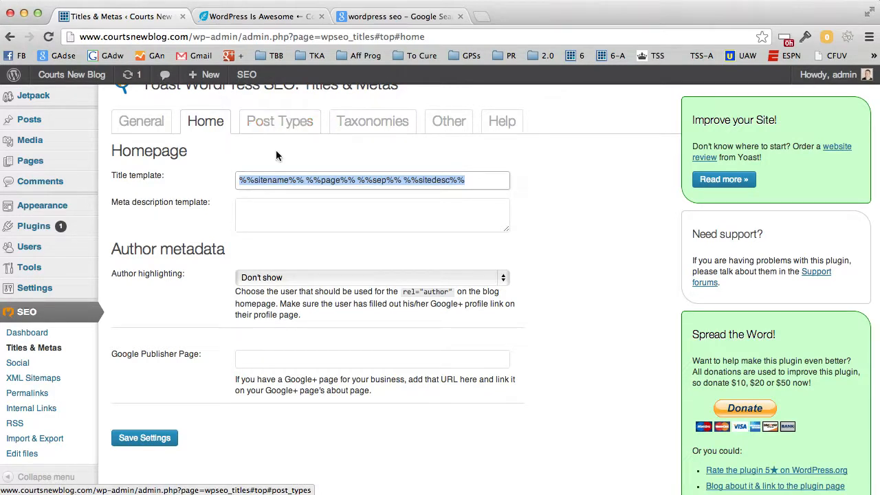
{"action": "left_click", "coordinate": [277, 180]}
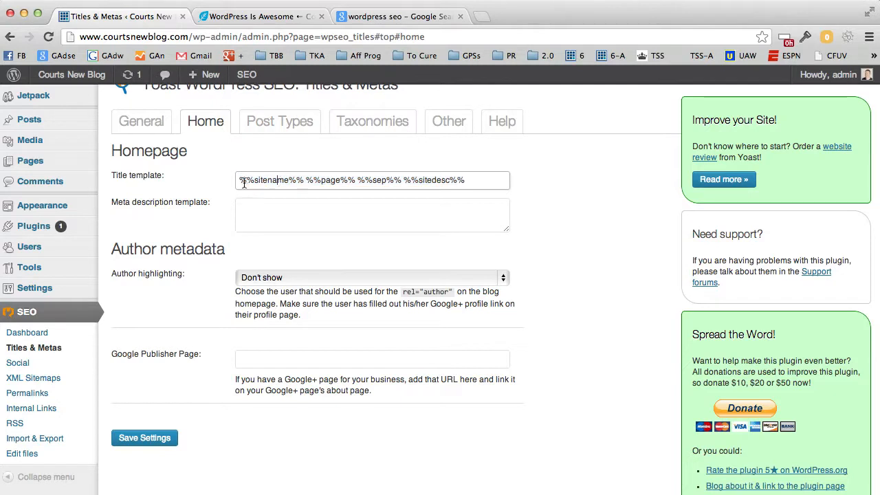
{"action": "left_click_drag", "start_coordinate": [238, 182], "coordinate": [304, 182]}
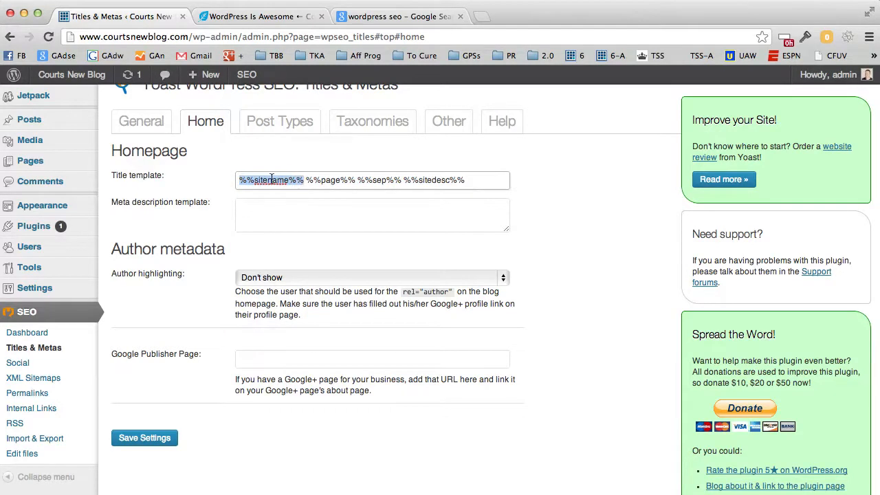
{"action": "scroll", "coordinate": [275, 182], "scroll_direction": "up", "scroll_amount": 1}
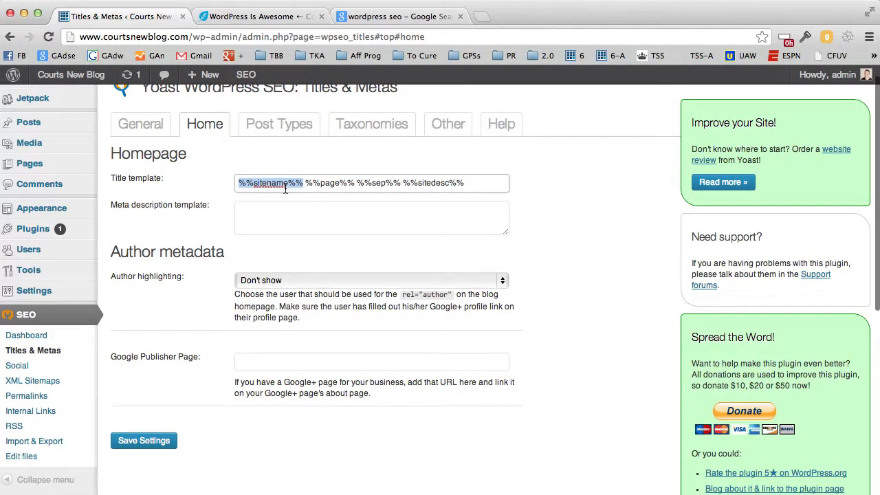
Remove the %%page%% variable from the Homepage title template, and highlight its %%sep%% and %%sitedesc%% variables.
{"action": "left_click_drag", "start_coordinate": [306, 183], "coordinate": [348, 184]}
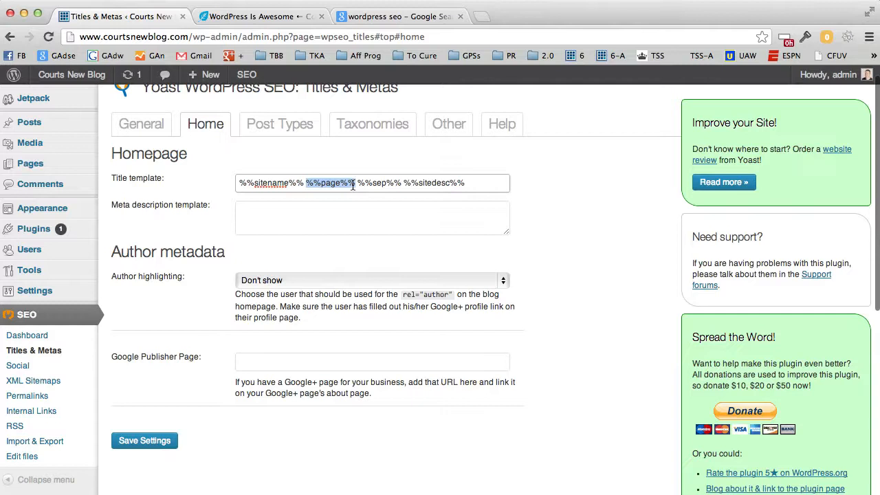
{"action": "key", "text": "BackSpace"}
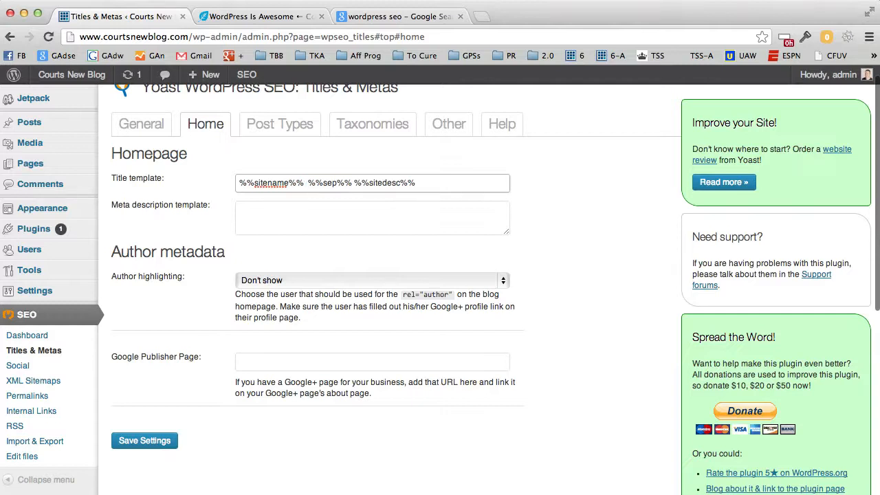
{"action": "left_click_drag", "start_coordinate": [307, 183], "coordinate": [347, 184]}
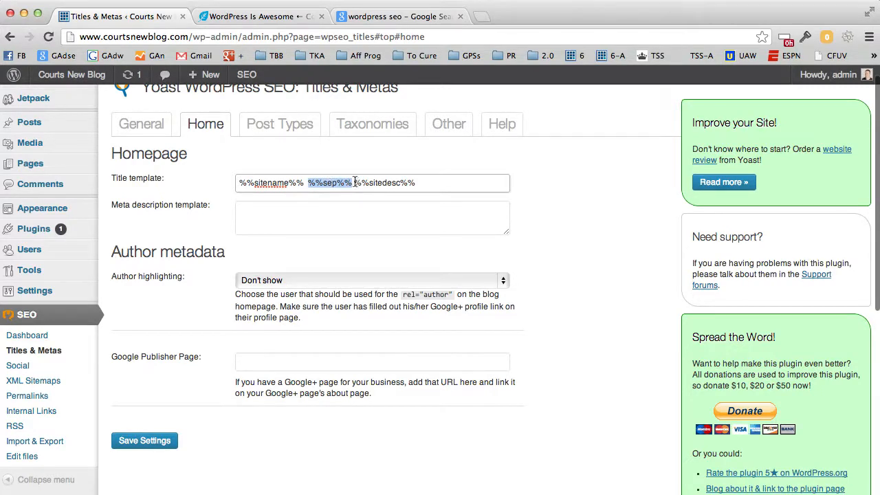
{"action": "left_click_drag", "start_coordinate": [354, 182], "coordinate": [424, 183]}
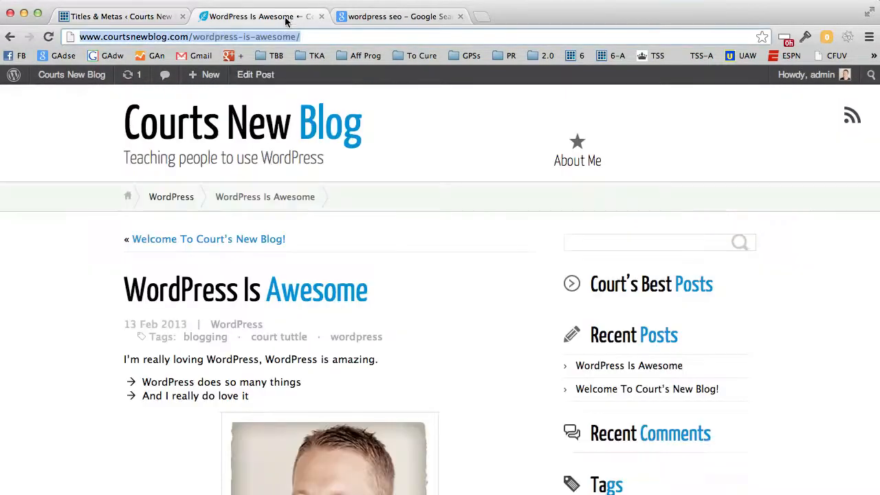
Compare the Homepage title template with the blog's name and tagline and the Google result titles.
{"action": "left_click", "coordinate": [272, 16]}
{"action": "left_click", "coordinate": [144, 17]}
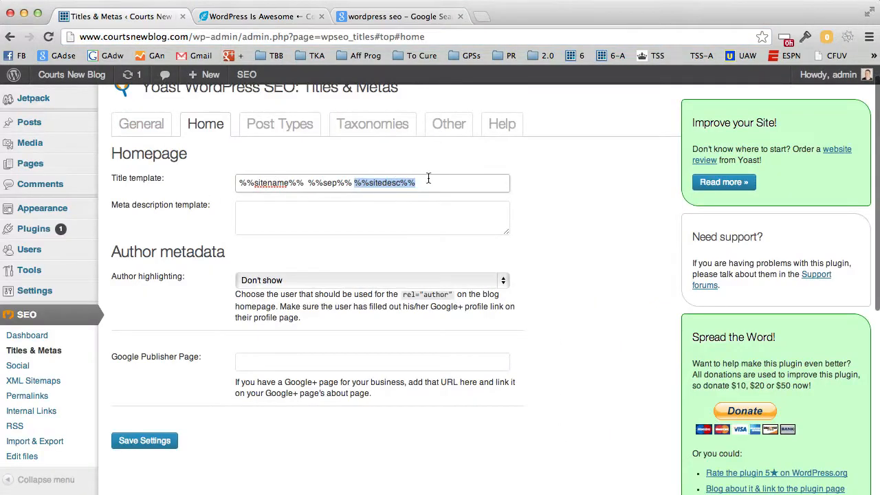
{"action": "left_click", "coordinate": [418, 16]}
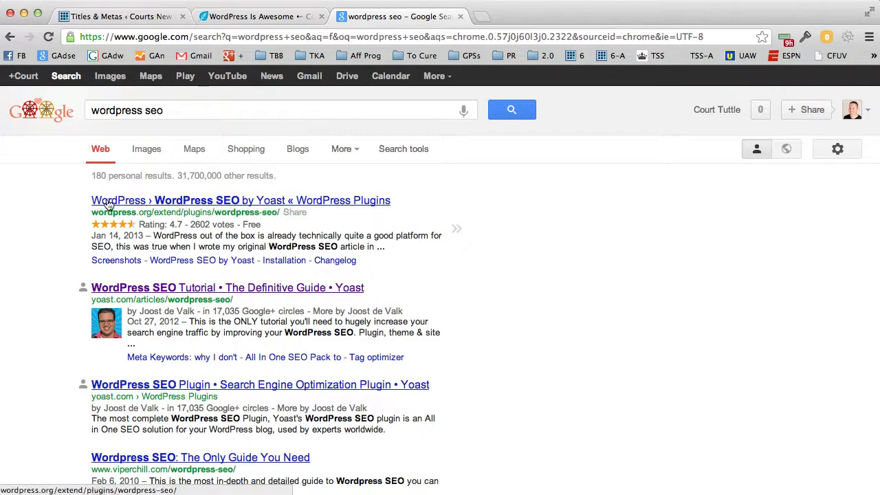
{"action": "left_click", "coordinate": [267, 17]}
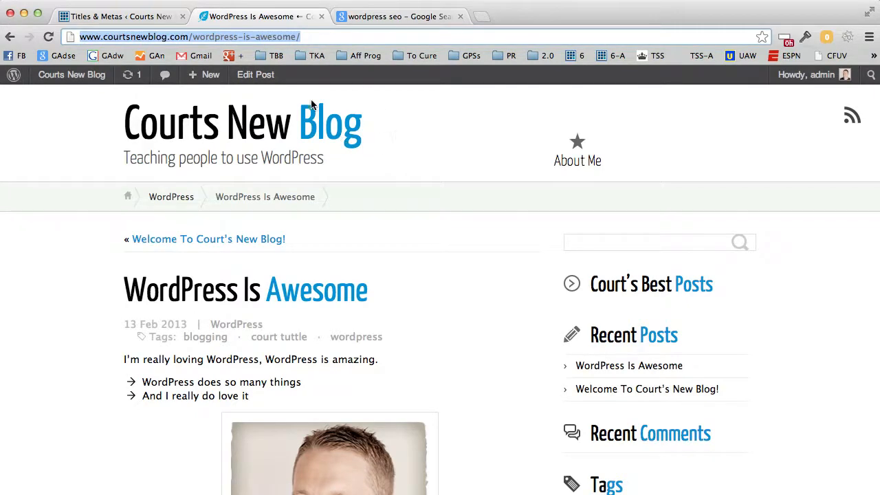
{"action": "left_click", "coordinate": [379, 16]}
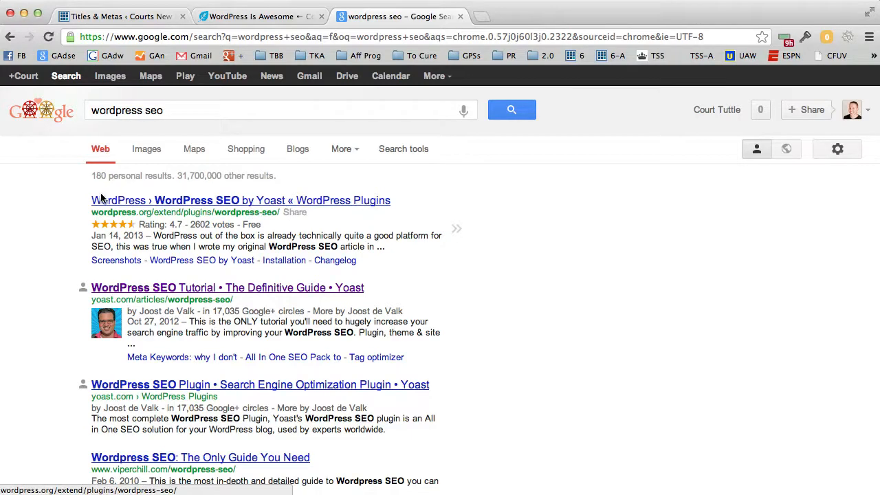
Return to the plugin's Titles & Metas page and save the Homepage title settings.
{"action": "left_click", "coordinate": [135, 17]}
{"action": "left_click", "coordinate": [433, 189]}
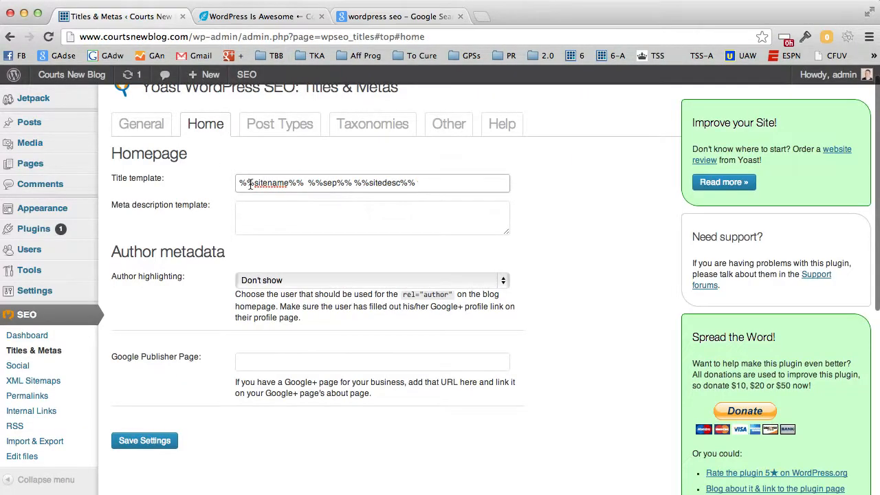
{"action": "left_click", "coordinate": [147, 442]}
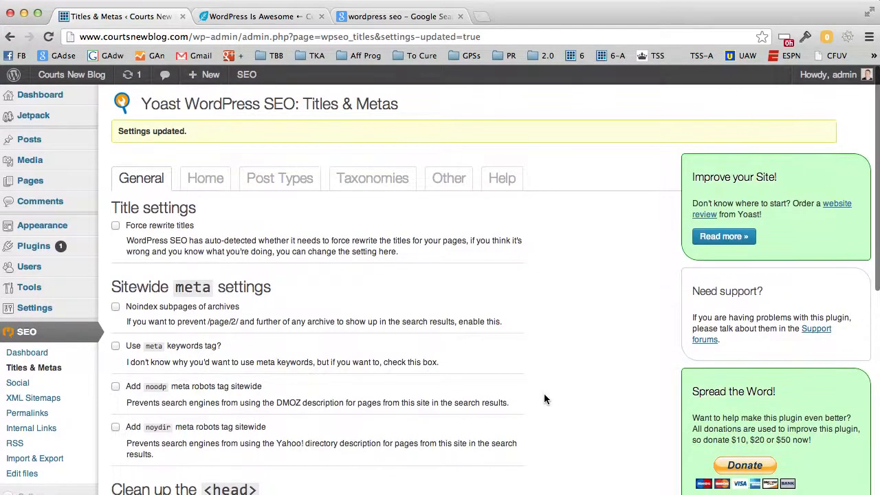
Remove the %%page%% variable from the Posts title template in the Post Types settings.
{"action": "left_click", "coordinate": [276, 183]}
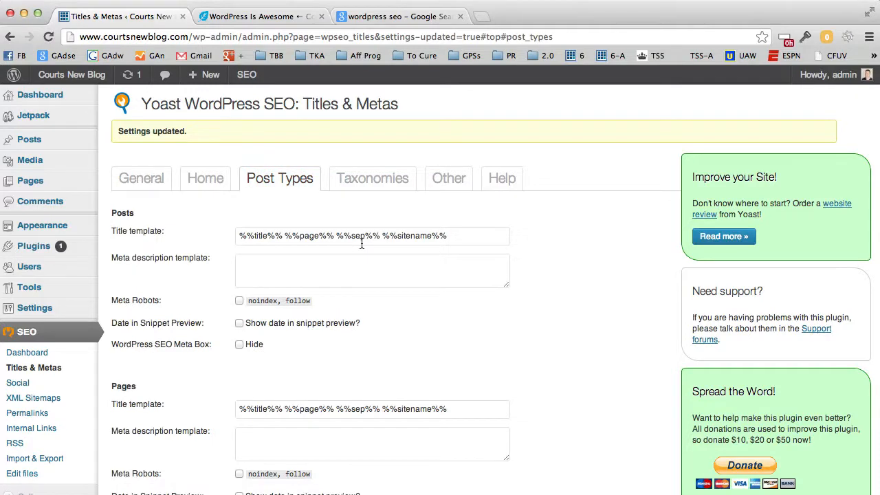
{"action": "left_click_drag", "start_coordinate": [284, 236], "coordinate": [329, 235]}
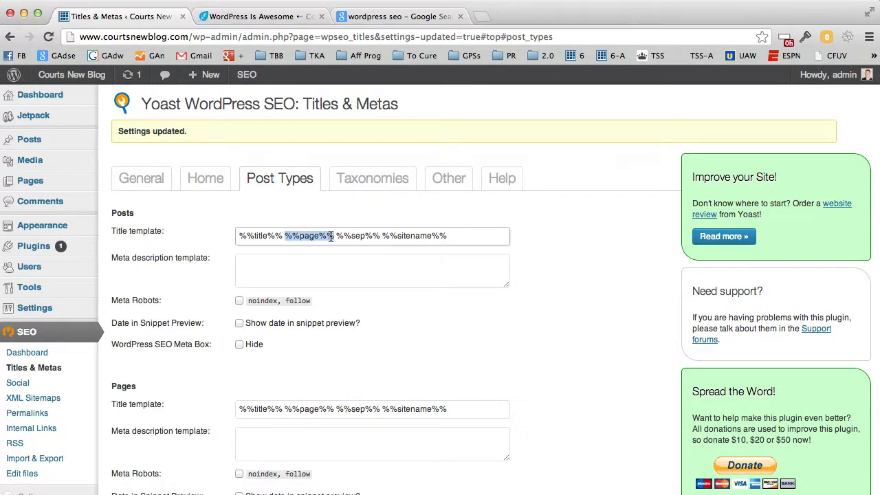
{"action": "key", "text": "BackSpace"}
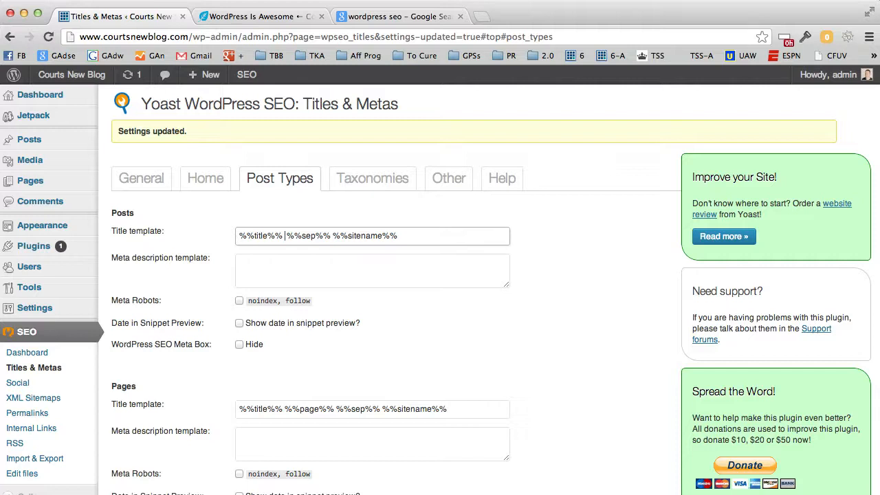
Reload the "WordPress Is Awesome" post and compare its title with the Posts title template and the Google results.
{"action": "left_click", "coordinate": [274, 17]}
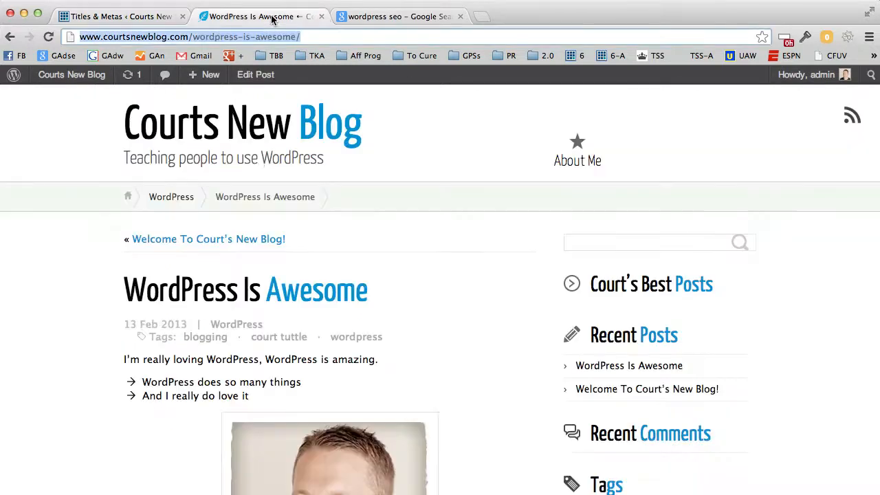
{"action": "key", "text": "Return"}
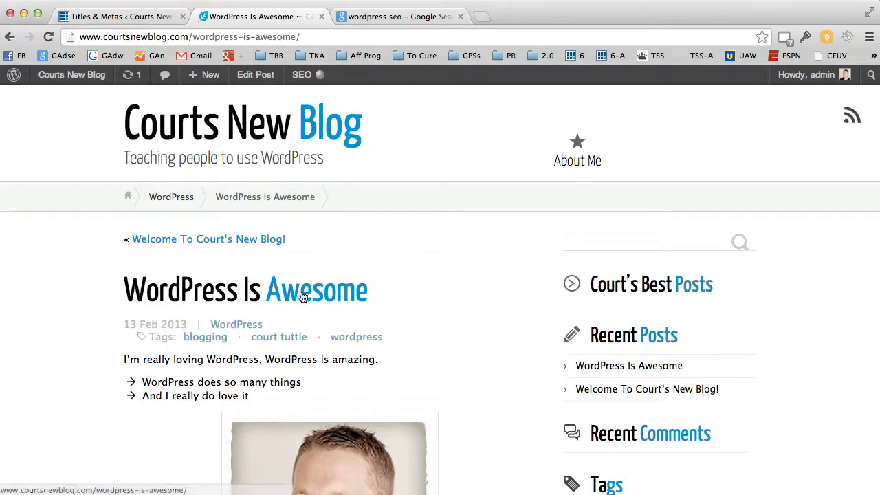
{"action": "left_click", "coordinate": [124, 17]}
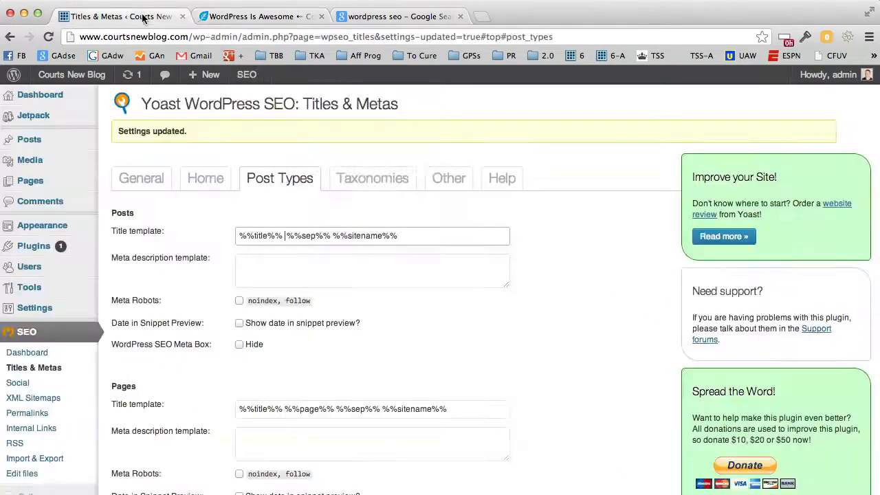
{"action": "left_click", "coordinate": [399, 16]}
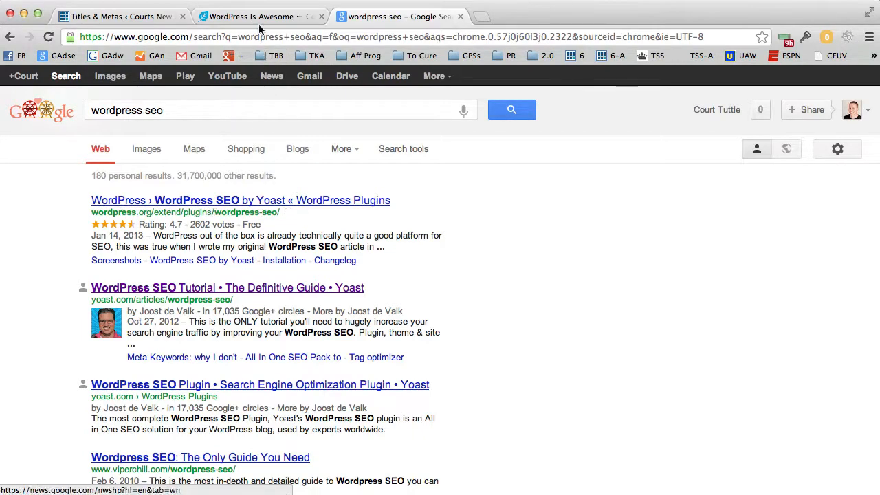
{"action": "left_click", "coordinate": [145, 20]}
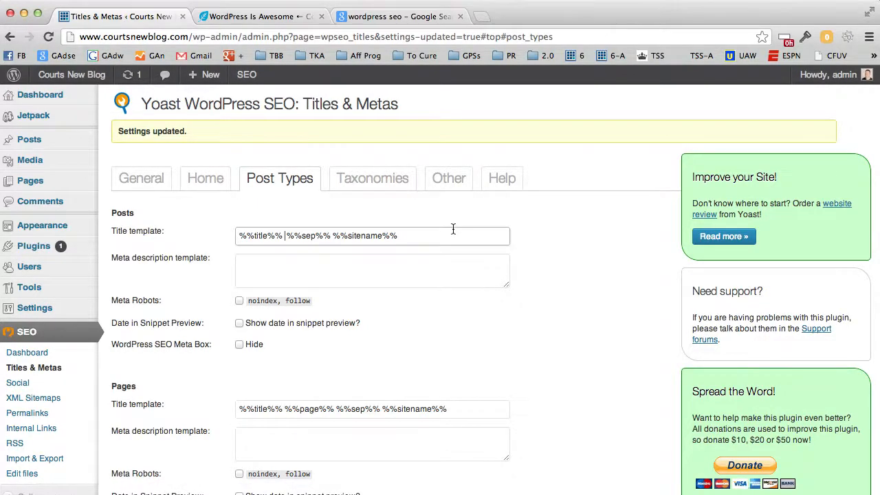
Copy the Posts title template and replace the Pages title template with it.
{"action": "scroll", "coordinate": [453, 229], "scroll_direction": "down", "scroll_amount": 1}
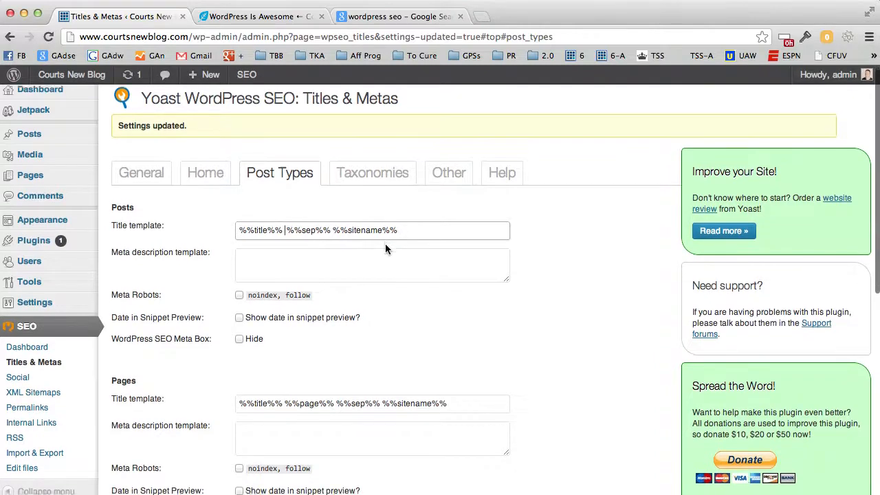
{"action": "scroll", "coordinate": [385, 243], "scroll_direction": "down", "scroll_amount": 10}
{"action": "scroll", "coordinate": [385, 248], "scroll_direction": "up", "scroll_amount": 10}
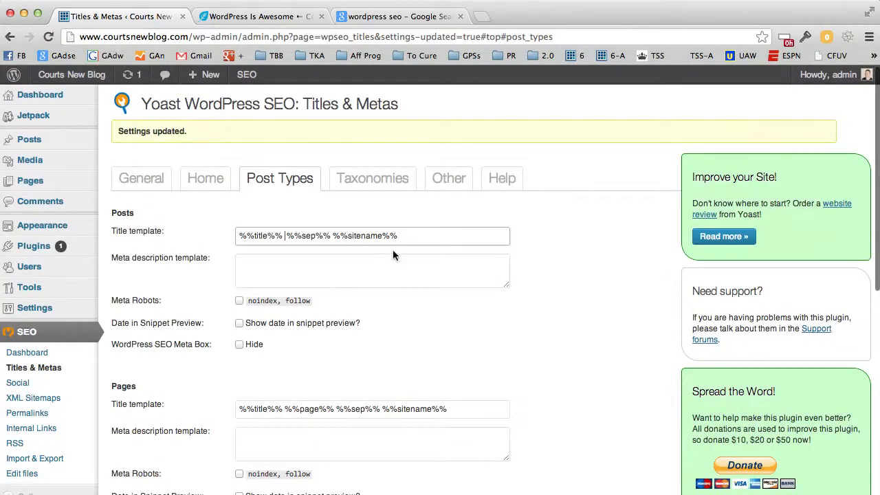
{"action": "left_click_drag", "start_coordinate": [412, 236], "coordinate": [234, 237]}
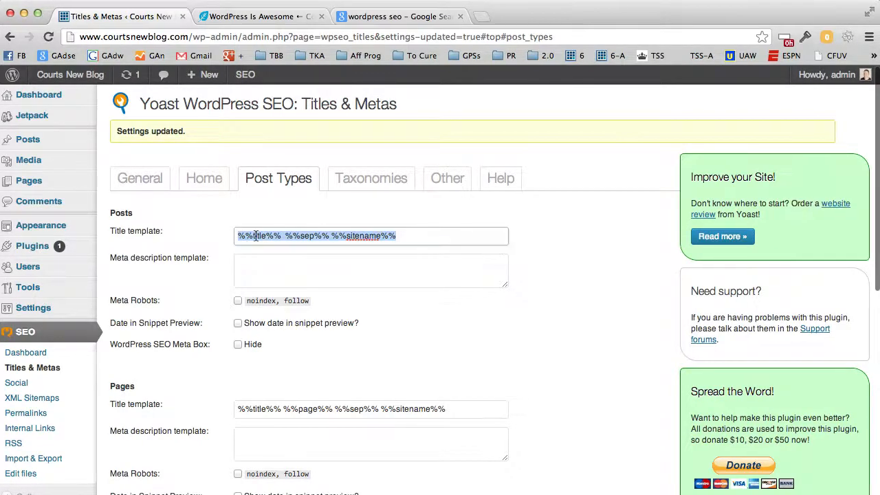
{"action": "right_click", "coordinate": [257, 237]}
{"action": "left_click", "coordinate": [294, 287]}
{"action": "left_click_drag", "start_coordinate": [424, 411], "coordinate": [211, 403]}
{"action": "right_click", "coordinate": [271, 411]}
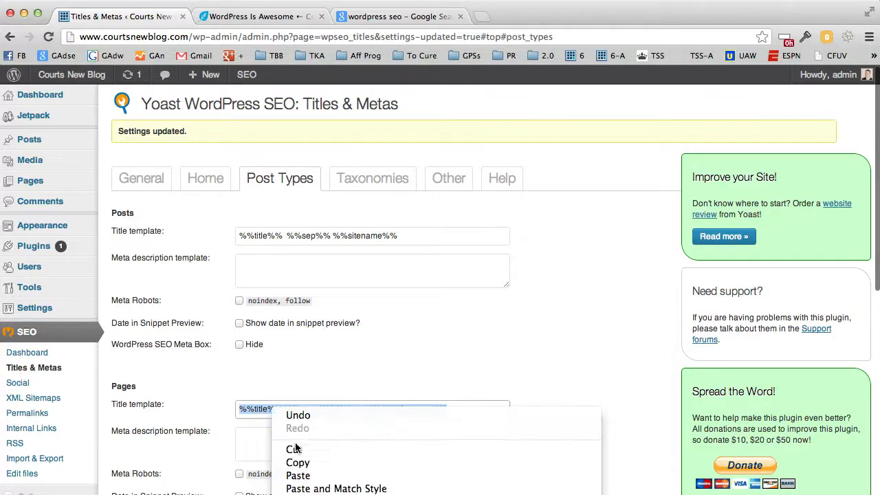
{"action": "left_click", "coordinate": [296, 475]}
Replace the Media title template with the copied %%title%% %%sep%% %%sitename%% template.
{"action": "scroll", "coordinate": [499, 376], "scroll_direction": "down", "scroll_amount": 3}
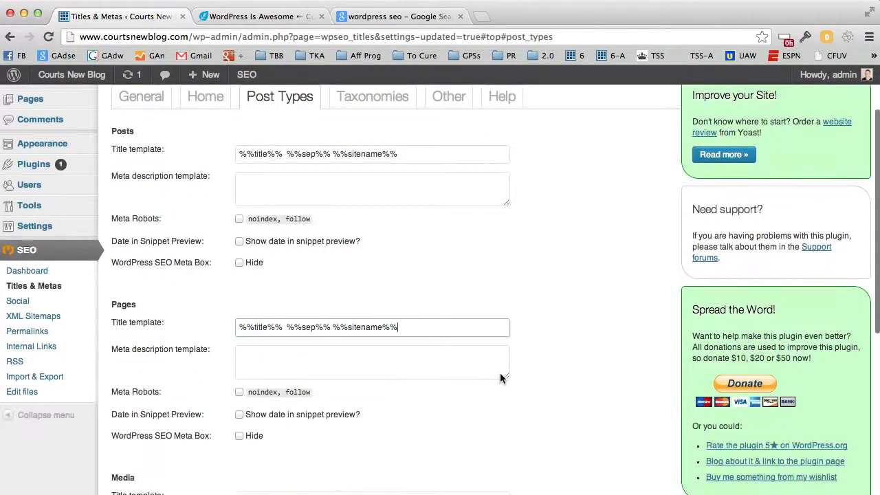
{"action": "left_click_drag", "start_coordinate": [456, 461], "coordinate": [236, 462]}
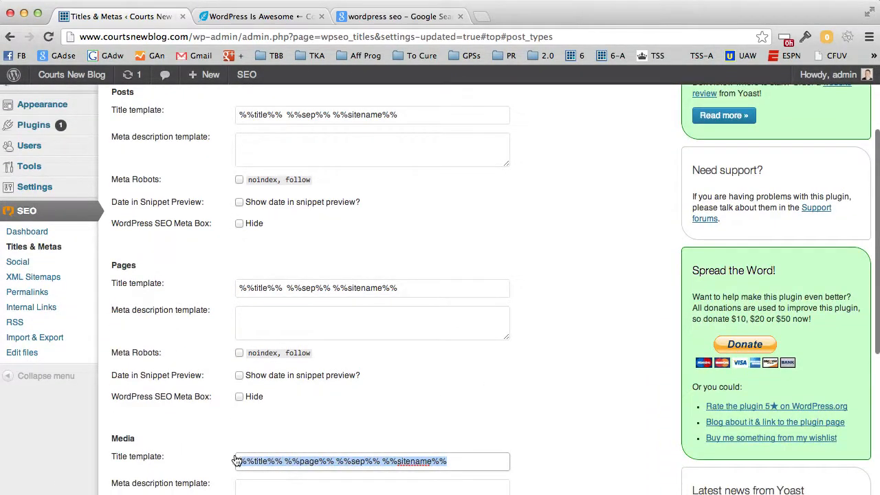
{"action": "right_click", "coordinate": [268, 458]}
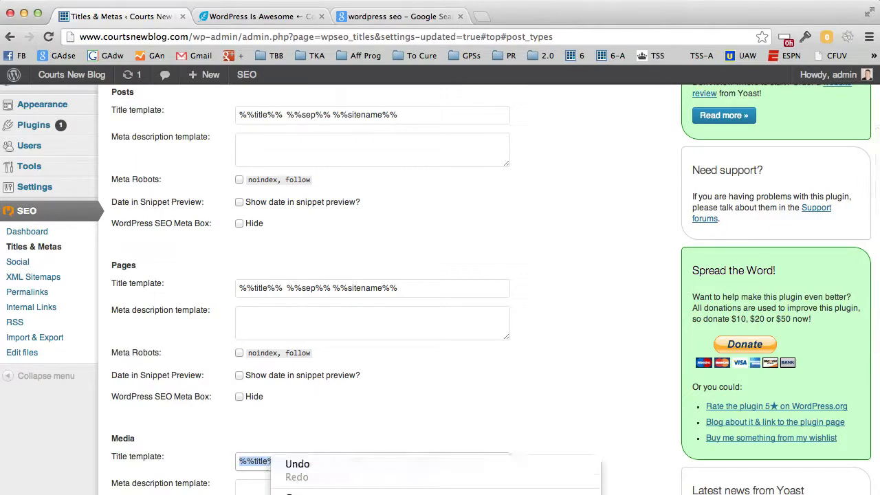
{"action": "left_click", "coordinate": [298, 494]}
{"action": "scroll", "coordinate": [611, 335], "scroll_direction": "down", "scroll_amount": 2}
{"action": "left_click", "coordinate": [610, 332]}
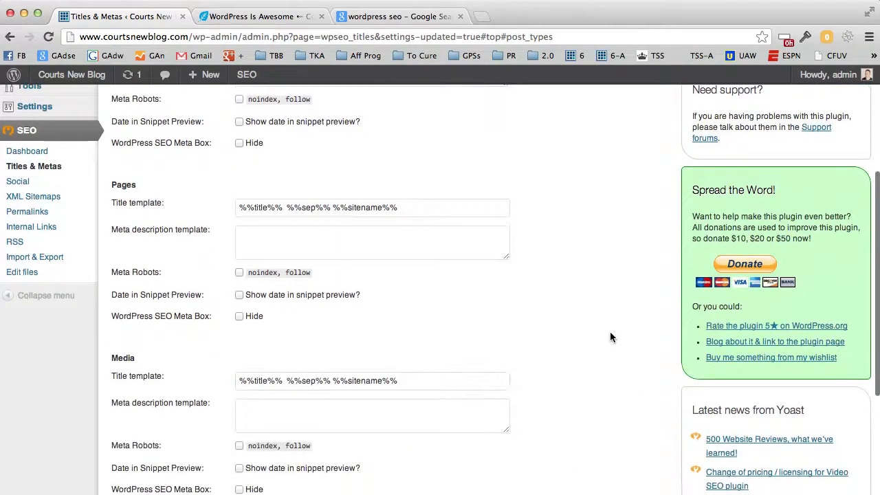
Review the Posts, Pages and Media templates and save the Post Types settings.
{"action": "scroll", "coordinate": [616, 329], "scroll_direction": "down", "scroll_amount": 2}
{"action": "scroll", "coordinate": [618, 318], "scroll_direction": "up", "scroll_amount": 3}
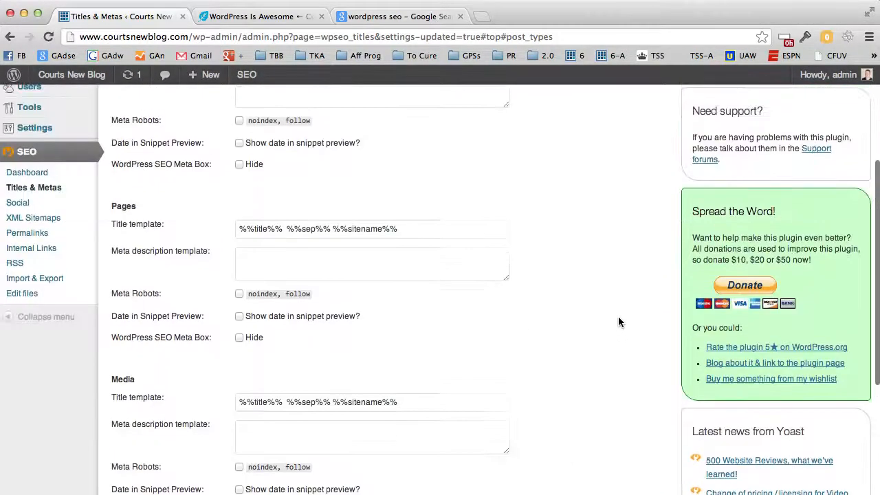
{"action": "scroll", "coordinate": [619, 321], "scroll_direction": "up", "scroll_amount": 2}
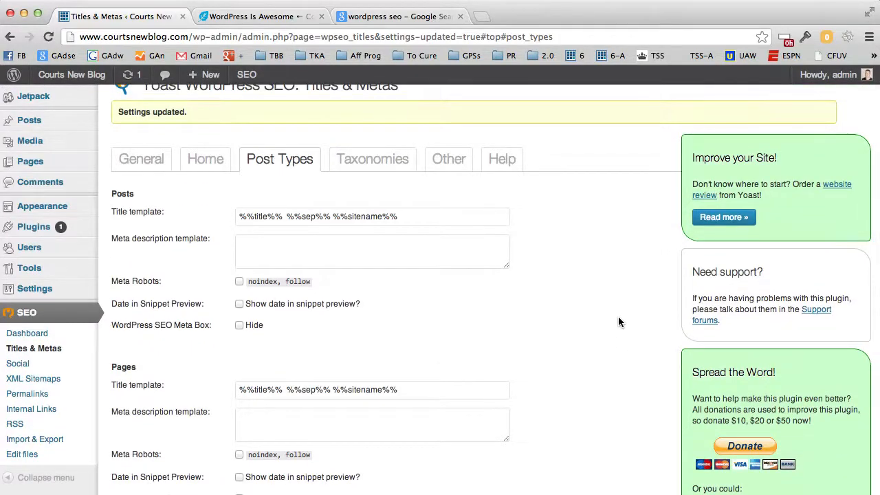
{"action": "scroll", "coordinate": [618, 320], "scroll_direction": "down", "scroll_amount": 7}
{"action": "left_click", "coordinate": [145, 343]}
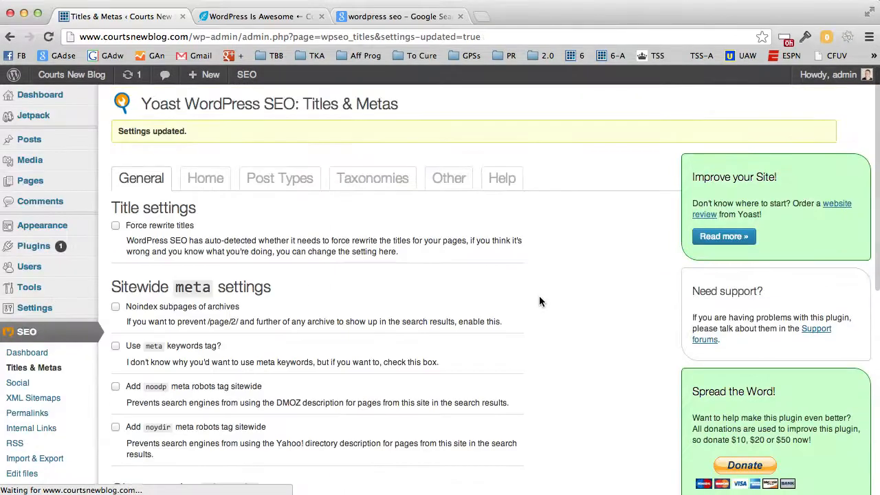
Remove the %%page%% variable from the Categories and Tags title templates in the Taxonomies settings.
{"action": "left_click", "coordinate": [378, 184]}
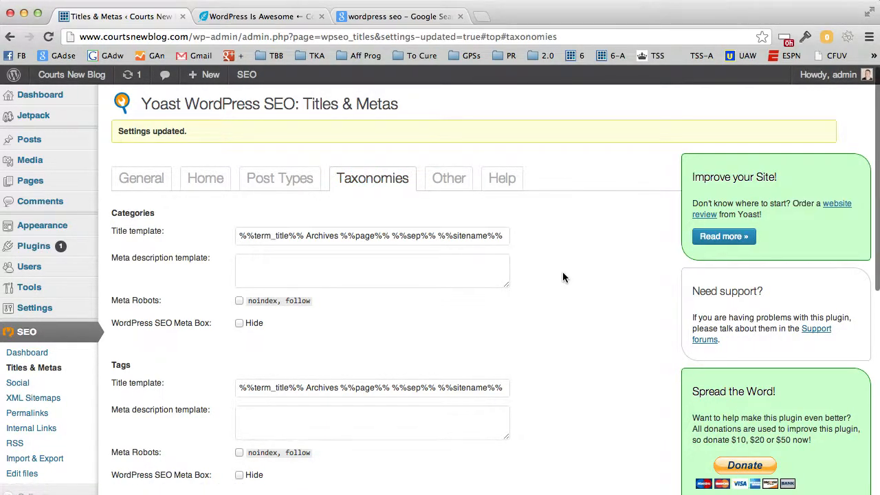
{"action": "scroll", "coordinate": [546, 271], "scroll_direction": "down", "scroll_amount": 4}
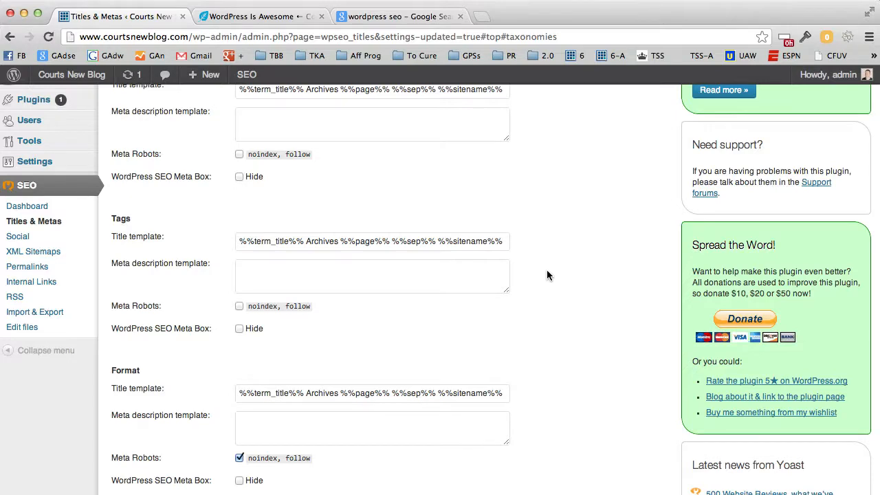
{"action": "scroll", "coordinate": [547, 274], "scroll_direction": "up", "scroll_amount": 4}
{"action": "scroll", "coordinate": [547, 275], "scroll_direction": "up", "scroll_amount": 1}
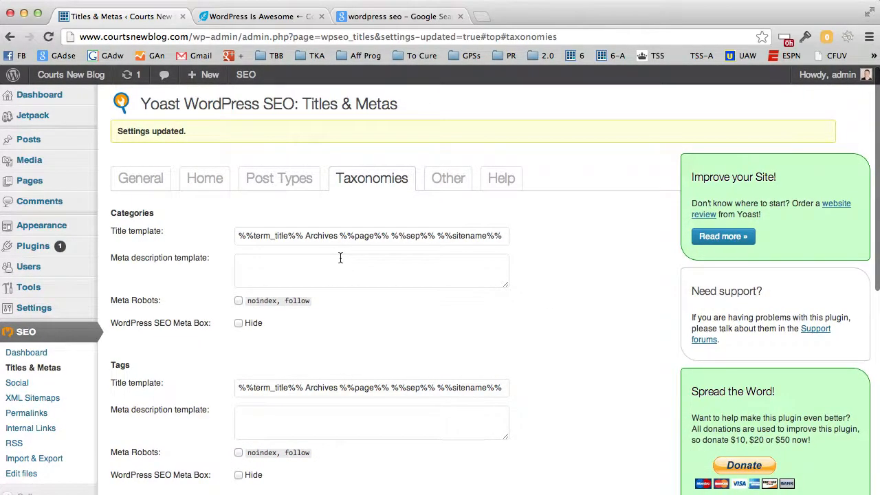
{"action": "left_click_drag", "start_coordinate": [340, 236], "coordinate": [388, 237]}
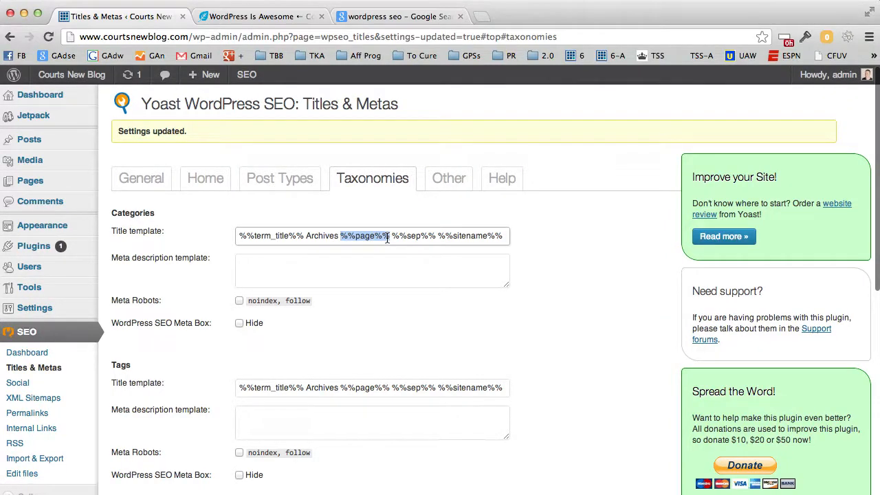
{"action": "key", "text": "BackSpace"}
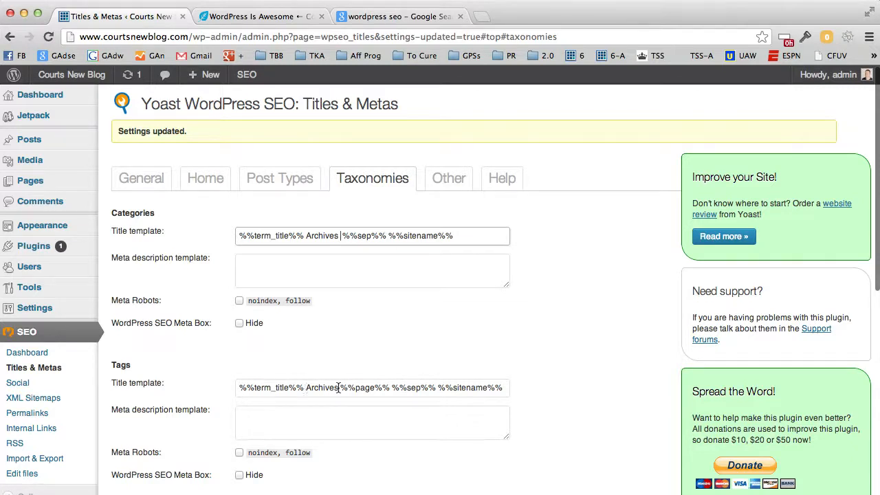
{"action": "left_click_drag", "start_coordinate": [340, 387], "coordinate": [388, 388]}
{"action": "key", "text": "BackSpace"}
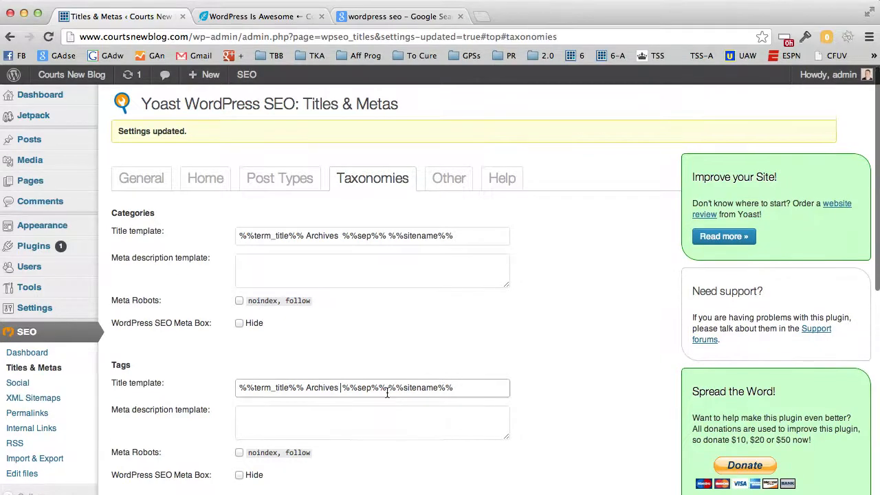
Remove the %%page%% variable from the Format title template and save the Taxonomies settings.
{"action": "scroll", "coordinate": [387, 391], "scroll_direction": "down", "scroll_amount": 5}
{"action": "scroll", "coordinate": [386, 391], "scroll_direction": "down", "scroll_amount": 1}
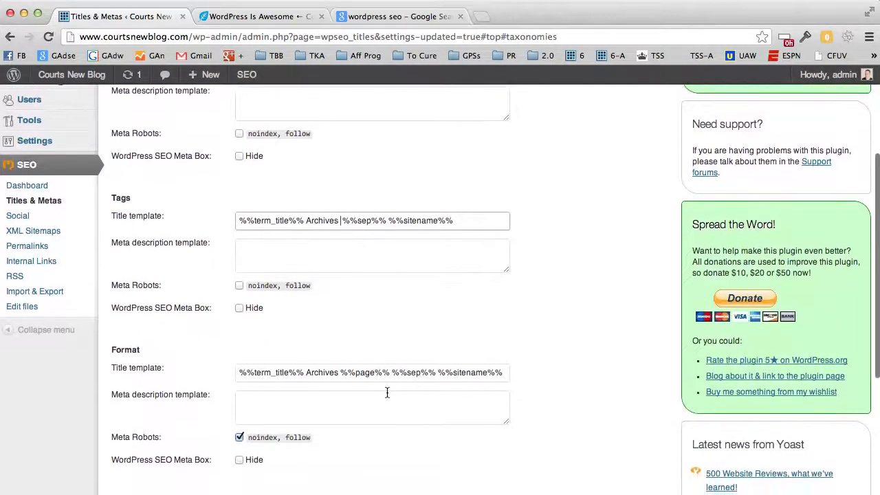
{"action": "scroll", "coordinate": [387, 392], "scroll_direction": "down", "scroll_amount": 1}
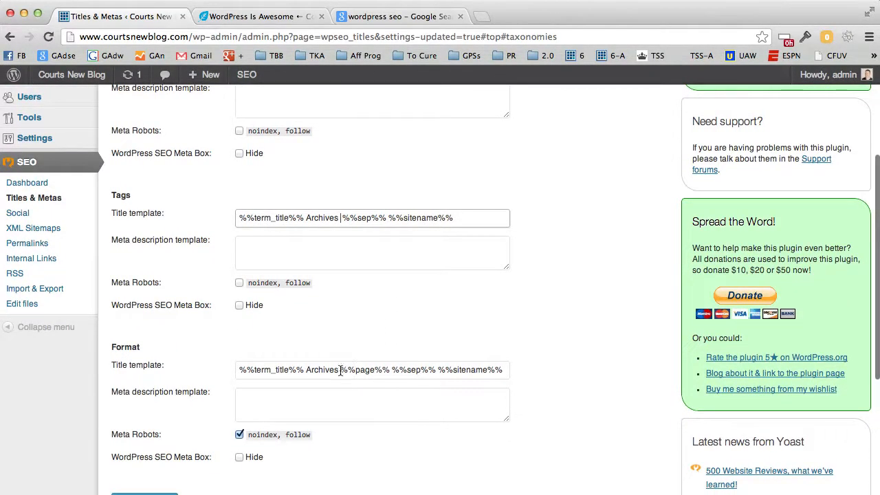
{"action": "left_click_drag", "start_coordinate": [340, 371], "coordinate": [389, 371]}
{"action": "key", "text": "BackSpace"}
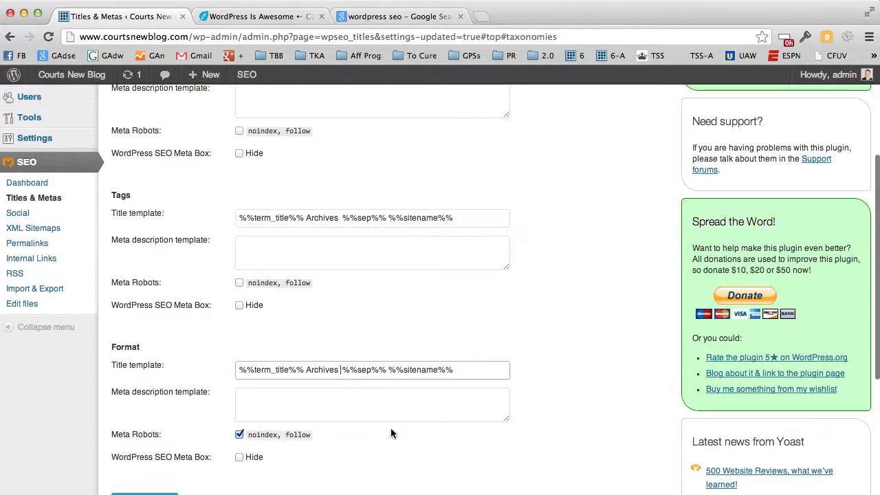
{"action": "scroll", "coordinate": [389, 435], "scroll_direction": "down", "scroll_amount": 5}
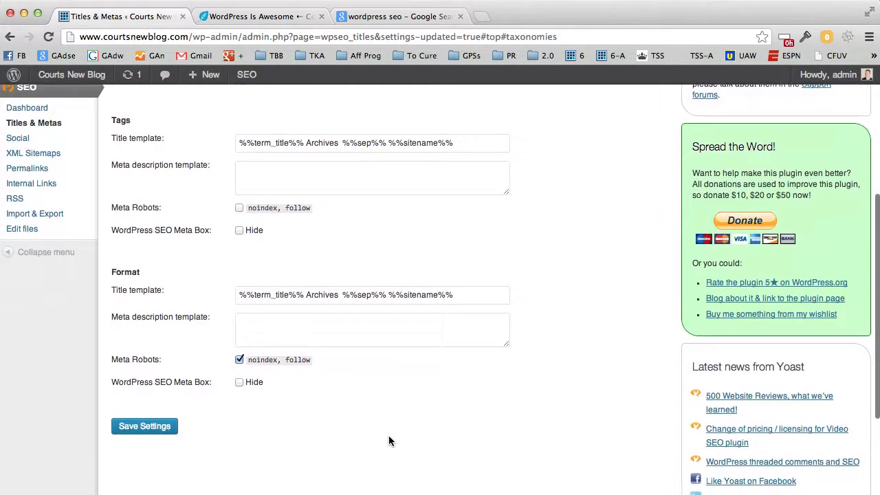
{"action": "left_click", "coordinate": [147, 430]}
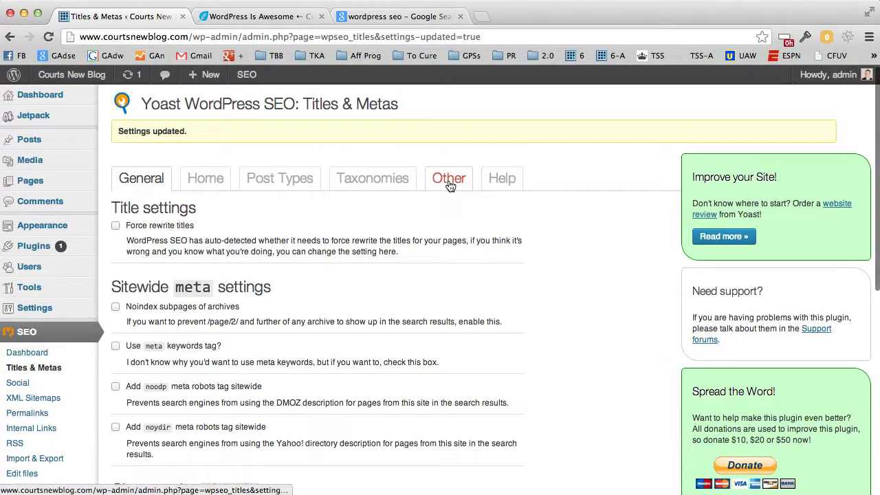
Review the Author Archives, Date Archives and Special Pages templates in the Other section of Titles & Metas.
{"action": "left_click", "coordinate": [449, 181]}
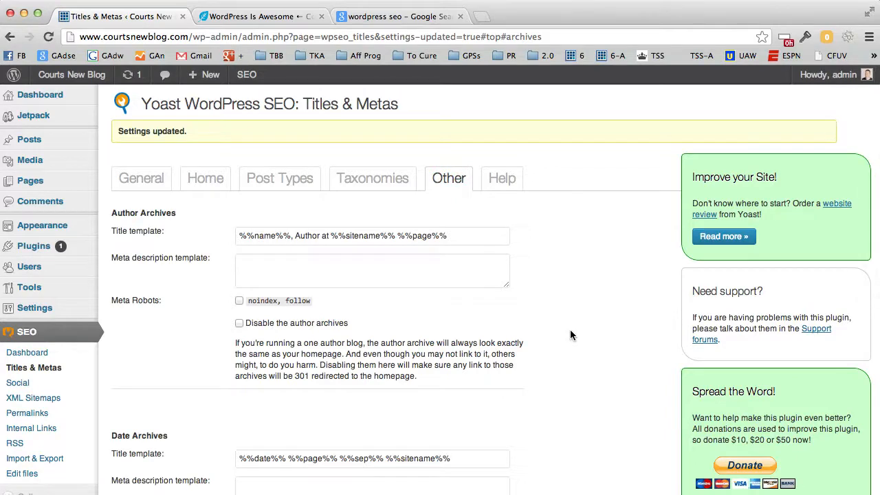
{"action": "scroll", "coordinate": [570, 335], "scroll_direction": "down", "scroll_amount": 3}
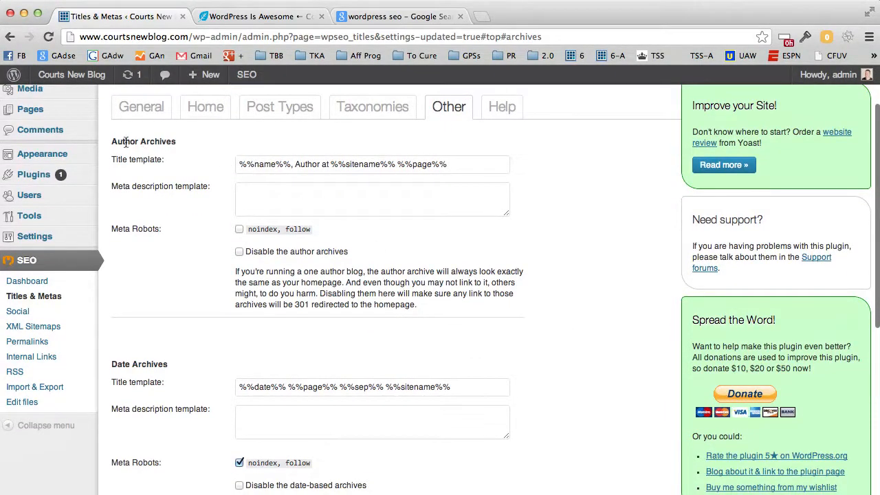
{"action": "left_click_drag", "start_coordinate": [110, 143], "coordinate": [178, 141]}
{"action": "left_click", "coordinate": [182, 140]}
{"action": "scroll", "coordinate": [422, 303], "scroll_direction": "down", "scroll_amount": 5}
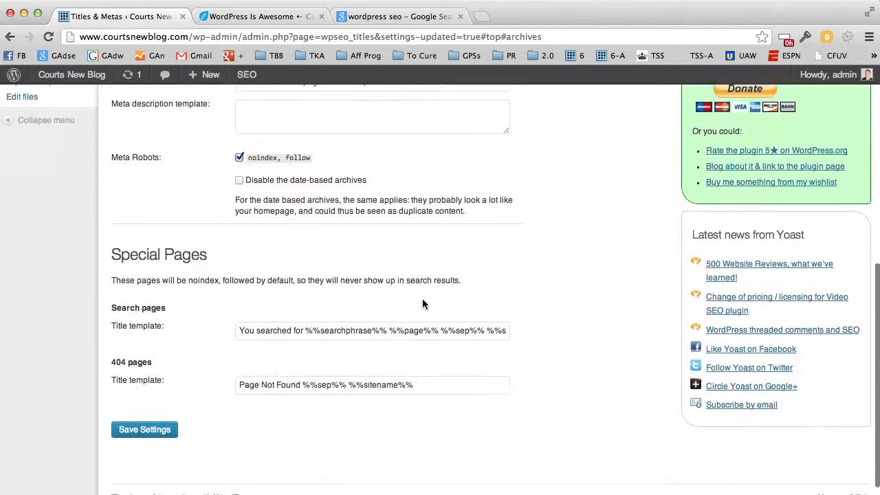
{"action": "scroll", "coordinate": [422, 304], "scroll_direction": "up", "scroll_amount": 10}
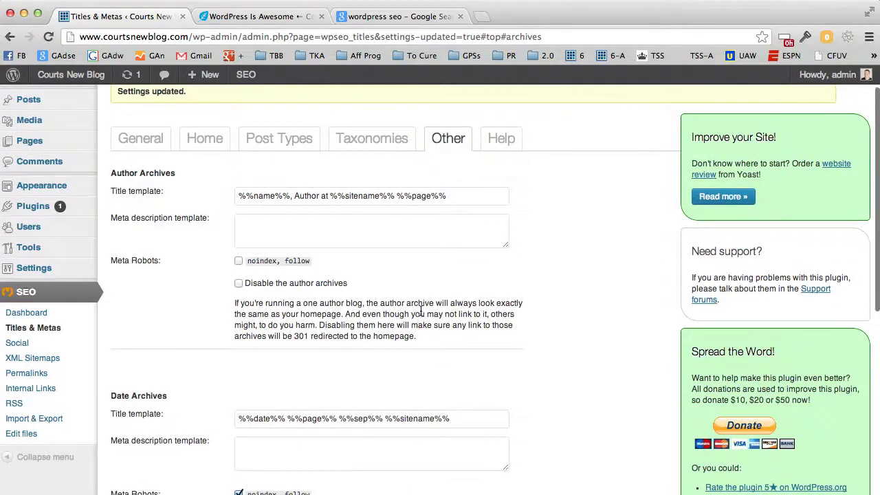
{"action": "scroll", "coordinate": [421, 313], "scroll_direction": "up", "scroll_amount": 2}
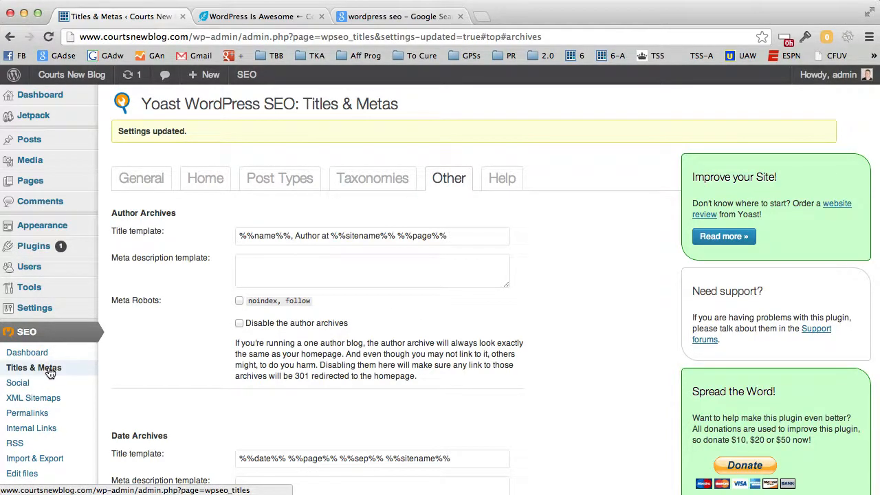
{"action": "scroll", "coordinate": [184, 331], "scroll_direction": "down", "scroll_amount": 2}
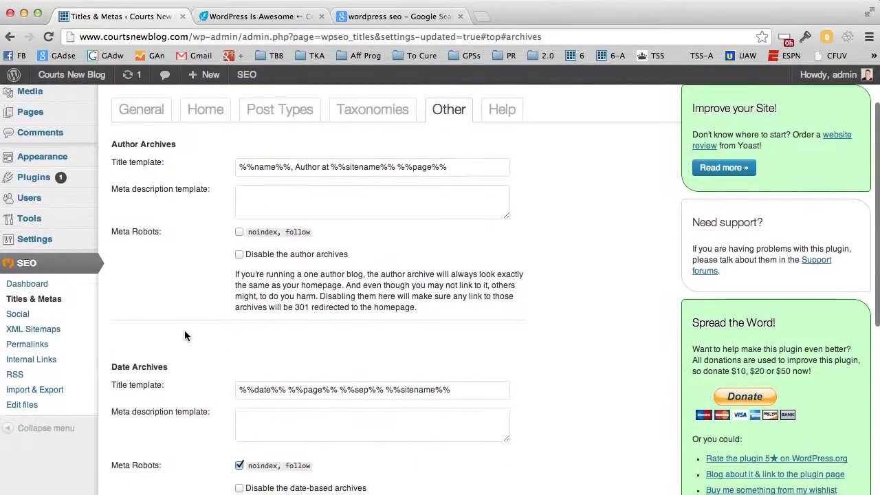
Open the XML Sitemaps settings and try viewing the blog's XML sitemap in a separate browser tab.
{"action": "left_click", "coordinate": [29, 328]}
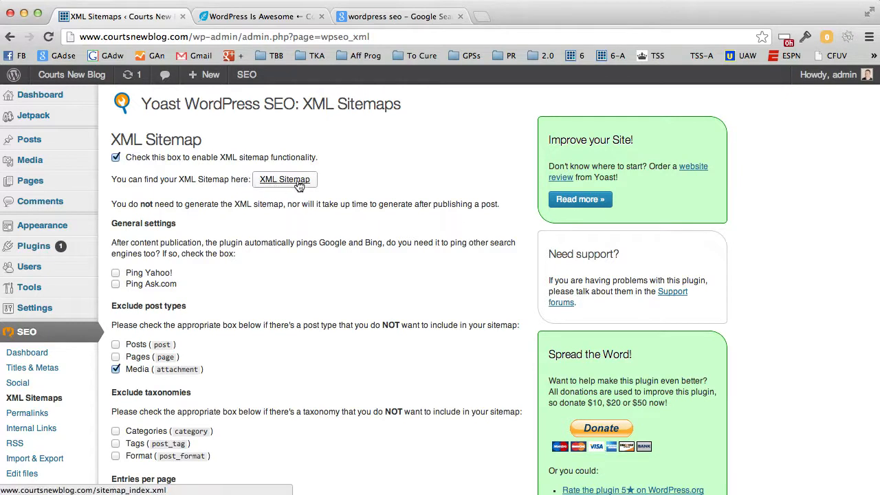
{"action": "left_click_drag", "start_coordinate": [112, 181], "coordinate": [249, 180]}
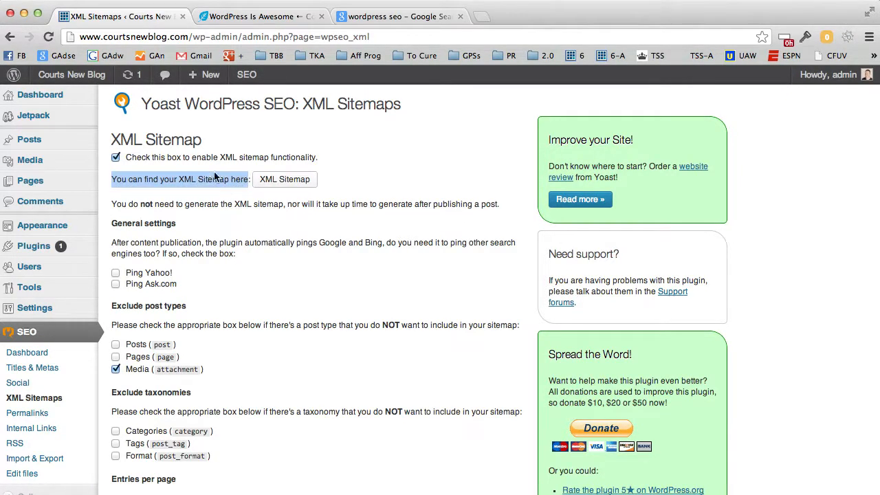
{"action": "left_click", "coordinate": [292, 180], "text": "super"}
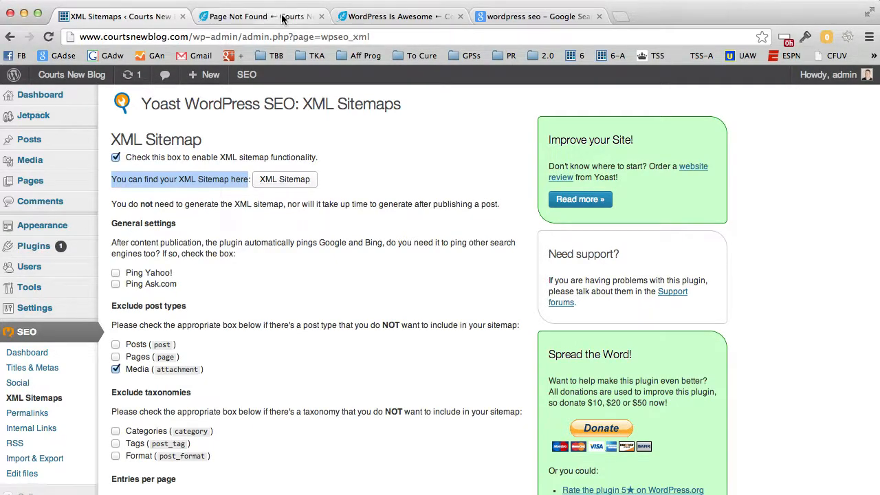
{"action": "left_click", "coordinate": [283, 19]}
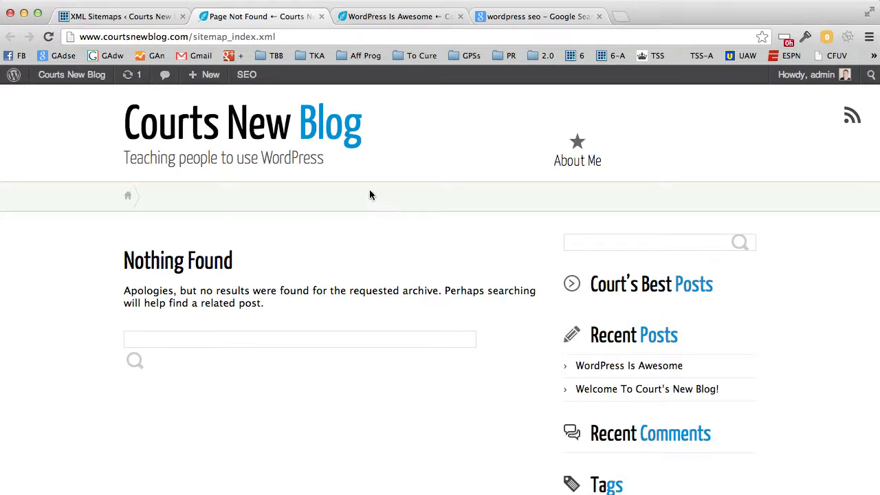
{"action": "left_click", "coordinate": [124, 18]}
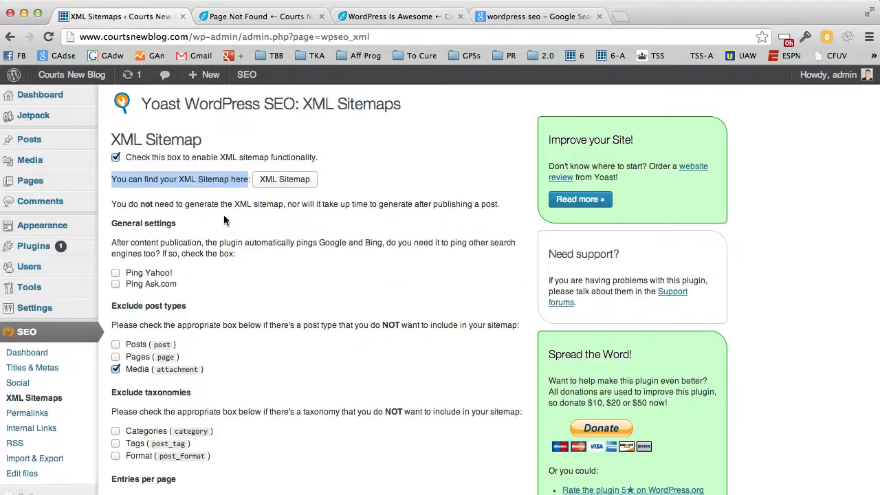
Save the XML Sitemaps settings with Media excluded, and reopen the sitemap index in place of the earlier sitemap tab.
{"action": "scroll", "coordinate": [246, 220], "scroll_direction": "down", "scroll_amount": 5}
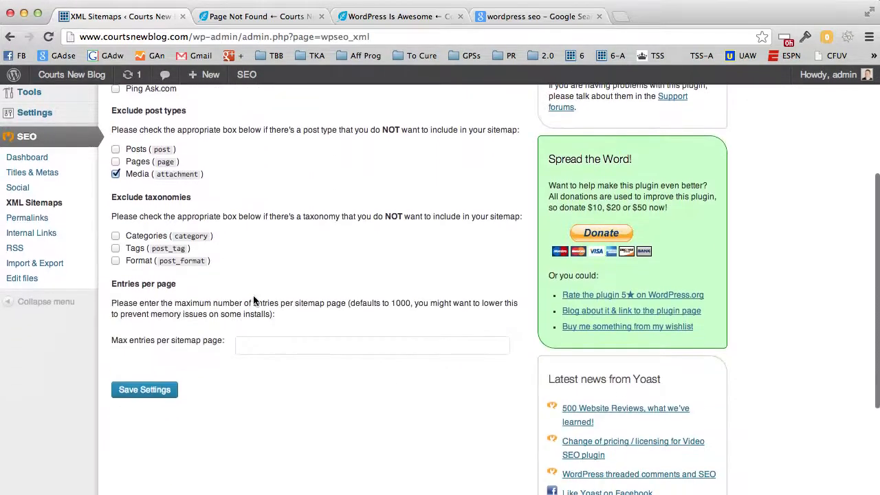
{"action": "left_click", "coordinate": [137, 391]}
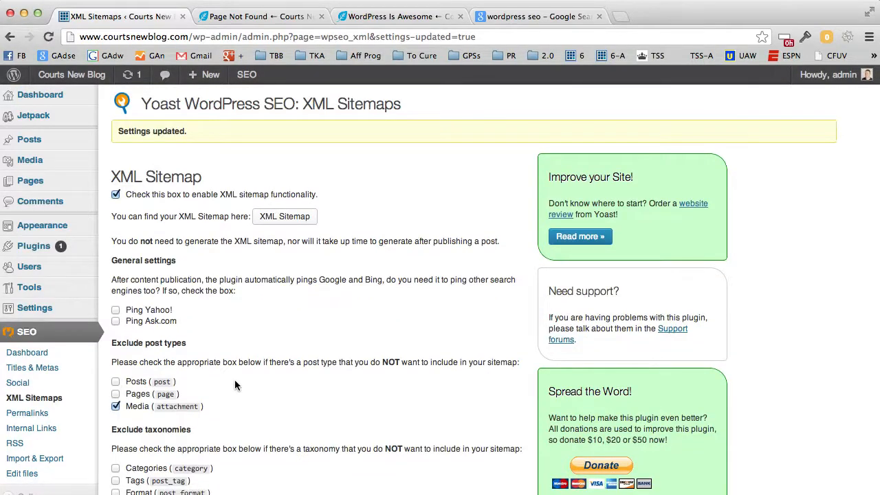
{"action": "left_click", "coordinate": [287, 218]}
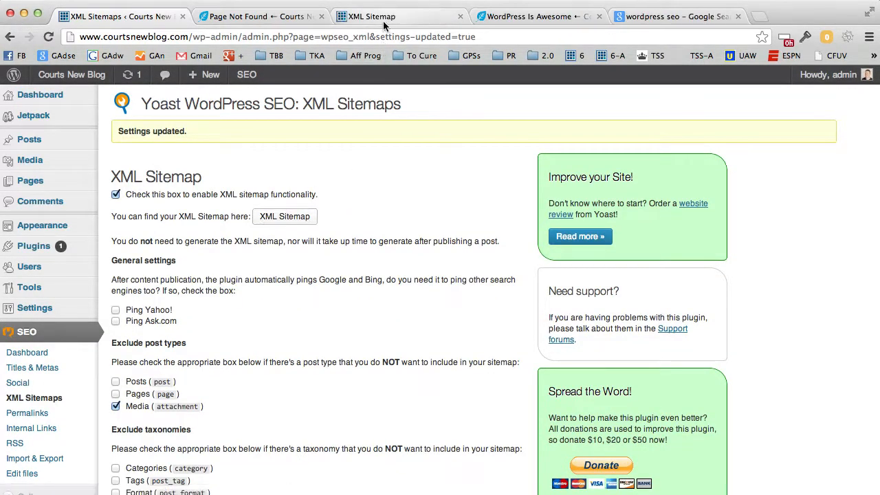
{"action": "left_click", "coordinate": [322, 16]}
{"action": "left_click", "coordinate": [274, 19]}
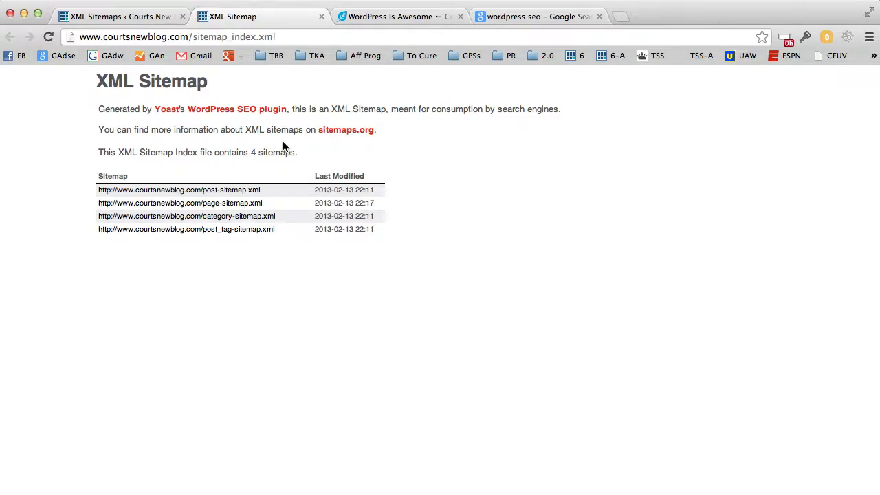
Inspect the post sitemap, close both sitemap tabs and look over the XML Sitemaps exclusion and entries-per-page options.
{"action": "left_click", "coordinate": [145, 197], "text": "super"}
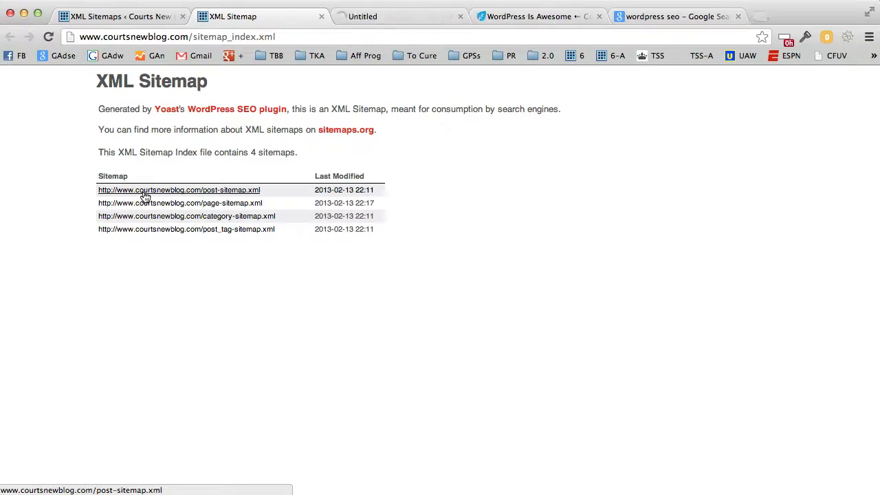
{"action": "left_click", "coordinate": [402, 20]}
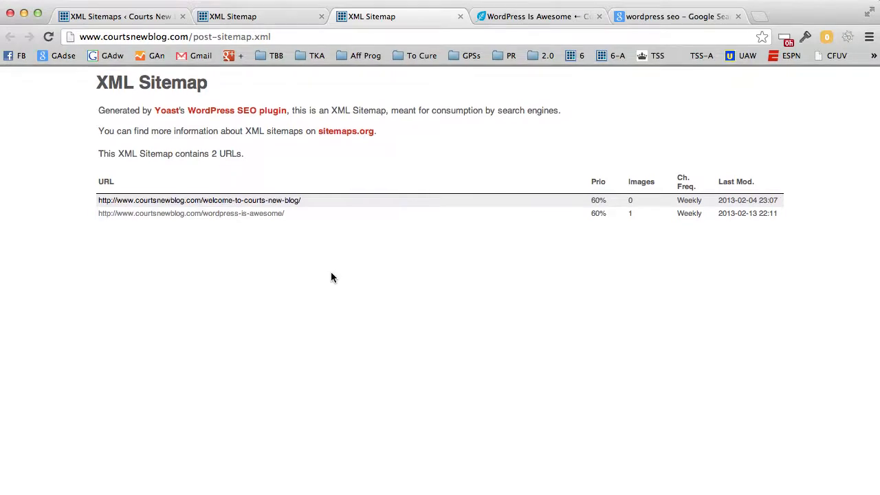
{"action": "left_click", "coordinate": [461, 16]}
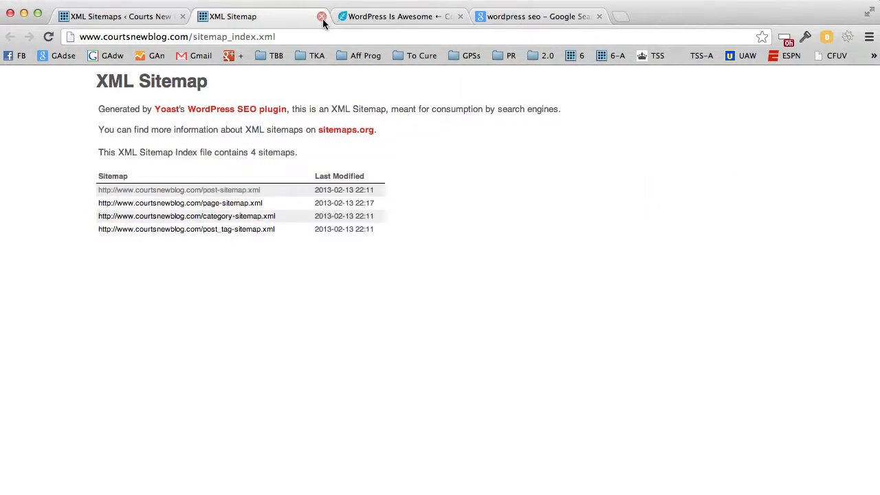
{"action": "left_click", "coordinate": [322, 16]}
{"action": "scroll", "coordinate": [234, 324], "scroll_direction": "down", "scroll_amount": 2}
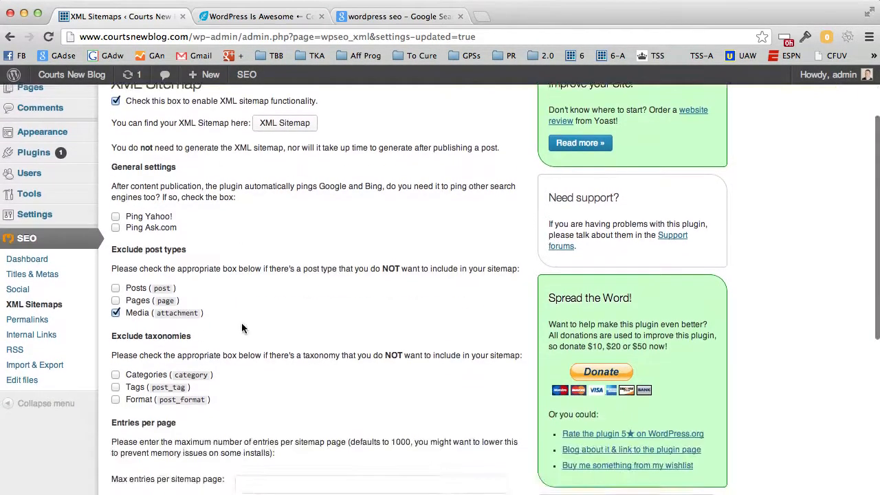
{"action": "scroll", "coordinate": [271, 323], "scroll_direction": "down", "scroll_amount": 5}
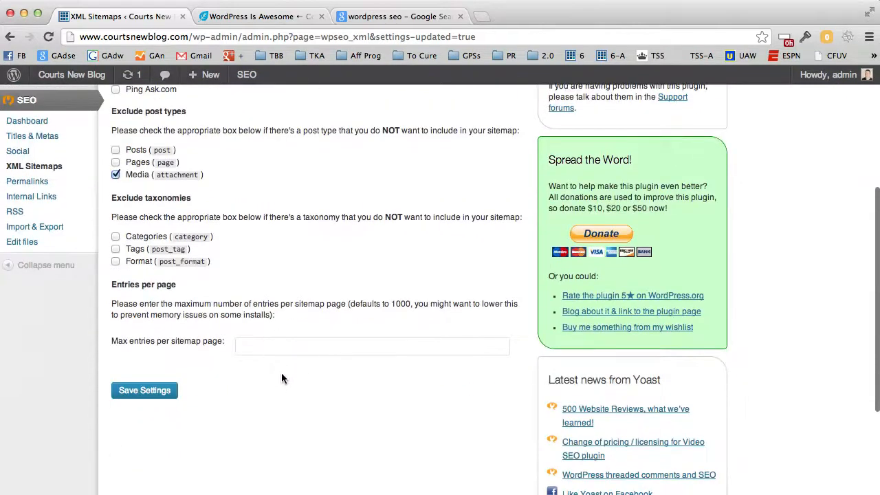
{"action": "scroll", "coordinate": [280, 379], "scroll_direction": "up", "scroll_amount": 8}
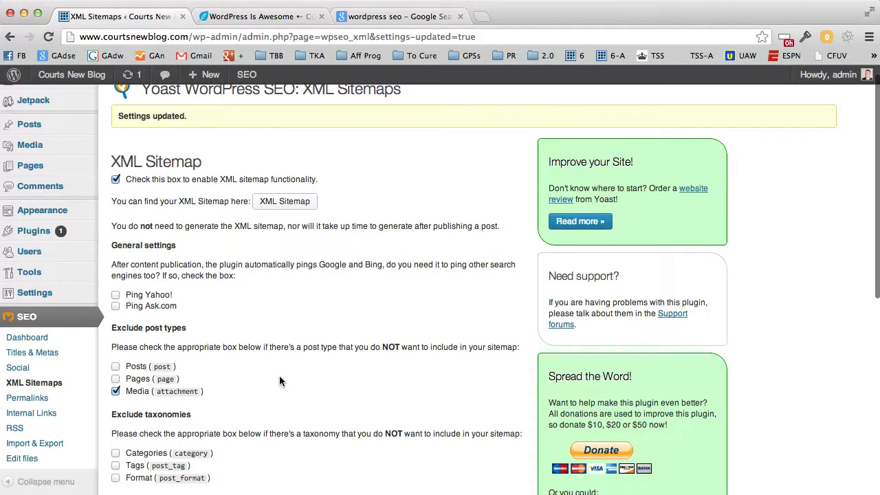
From the installed plugins list, view the Akismet API key signup plans in a separate tab and close it.
{"action": "left_click", "coordinate": [41, 234]}
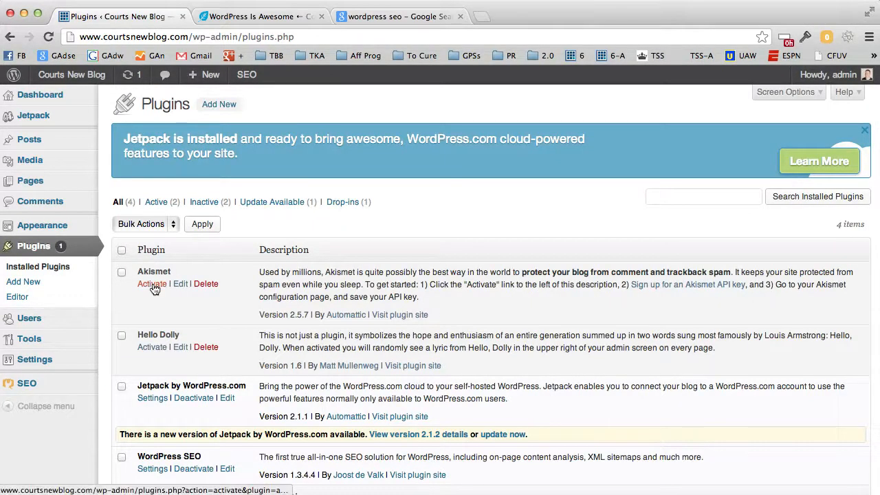
{"action": "left_click", "coordinate": [679, 290], "text": "super"}
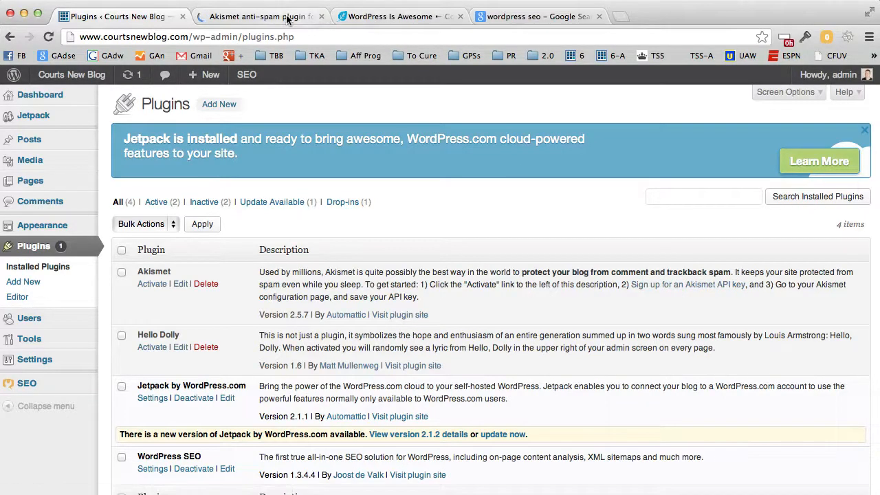
{"action": "left_click", "coordinate": [287, 17]}
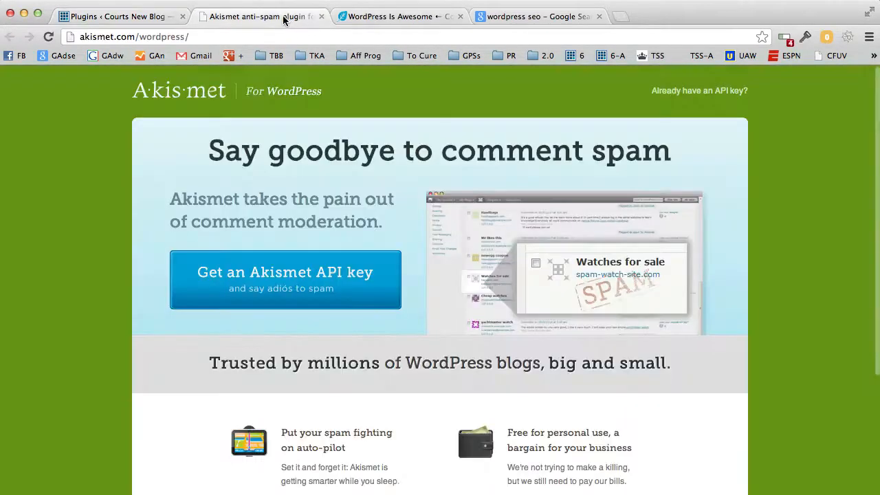
{"action": "left_click", "coordinate": [278, 289]}
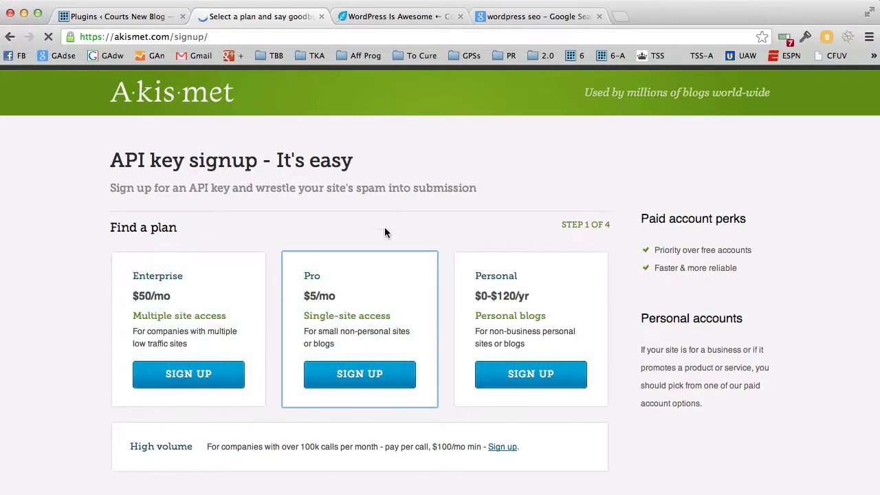
{"action": "left_click", "coordinate": [320, 16]}
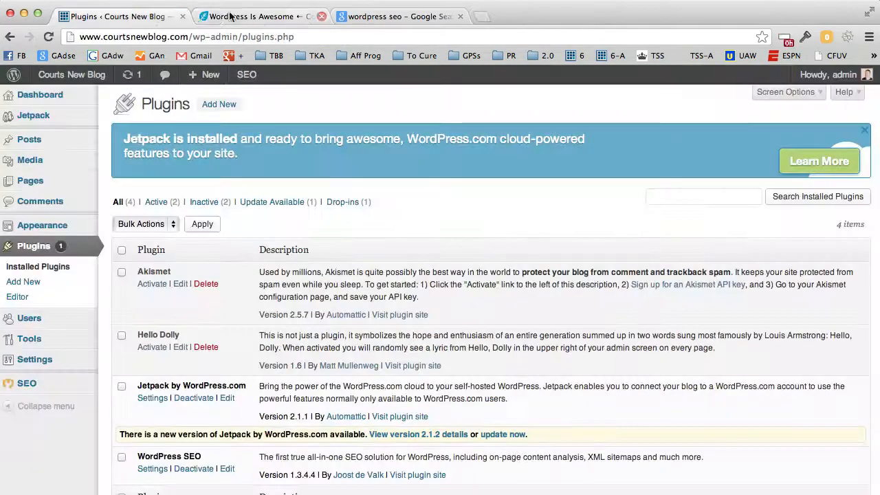